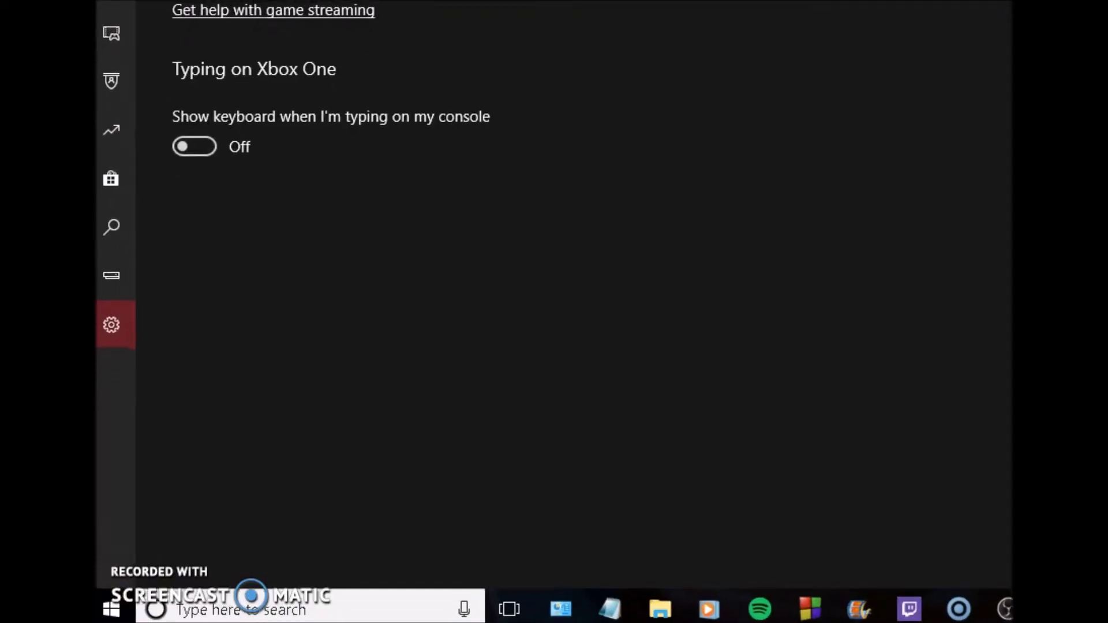
# Search 'services' from the Start menu and launch the Services console.
pyautogui.click(111, 613)
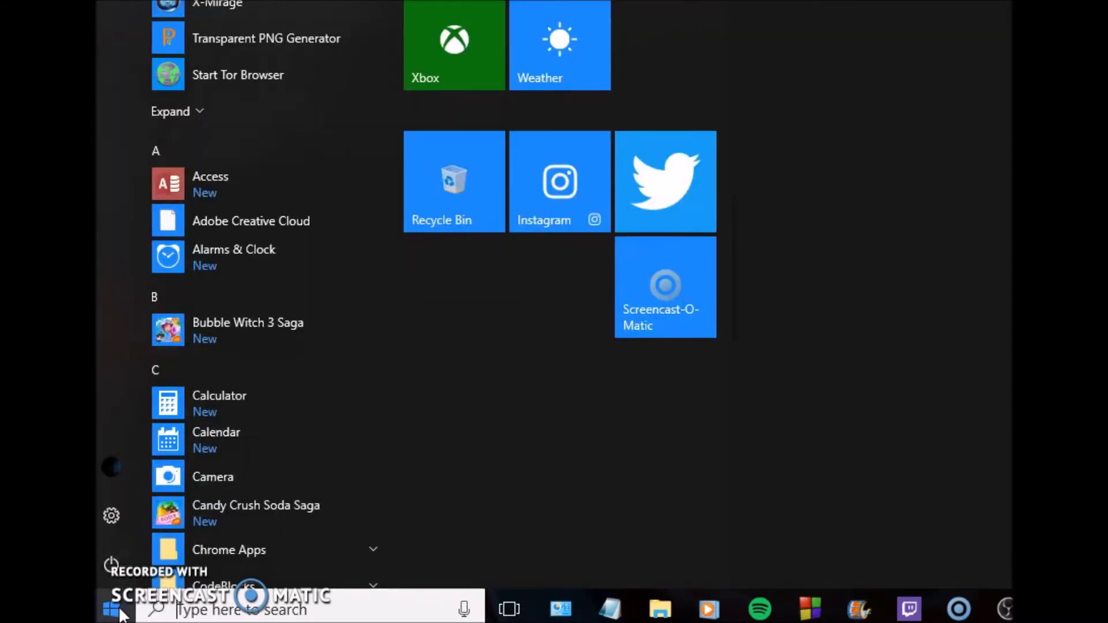
pyautogui.write('ser')
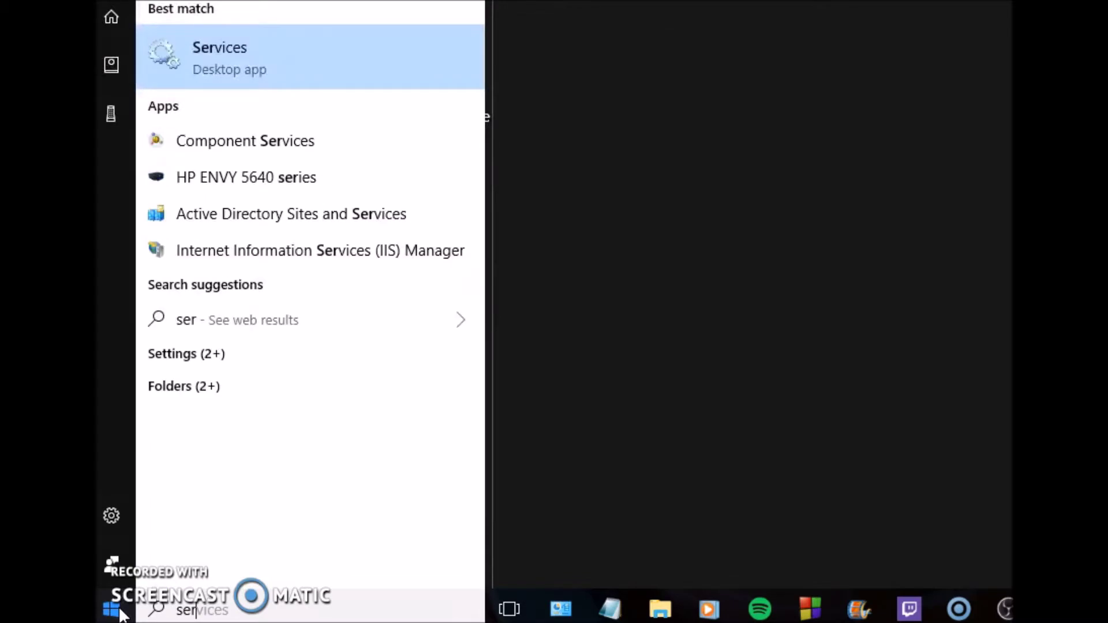
pyautogui.write('vices')
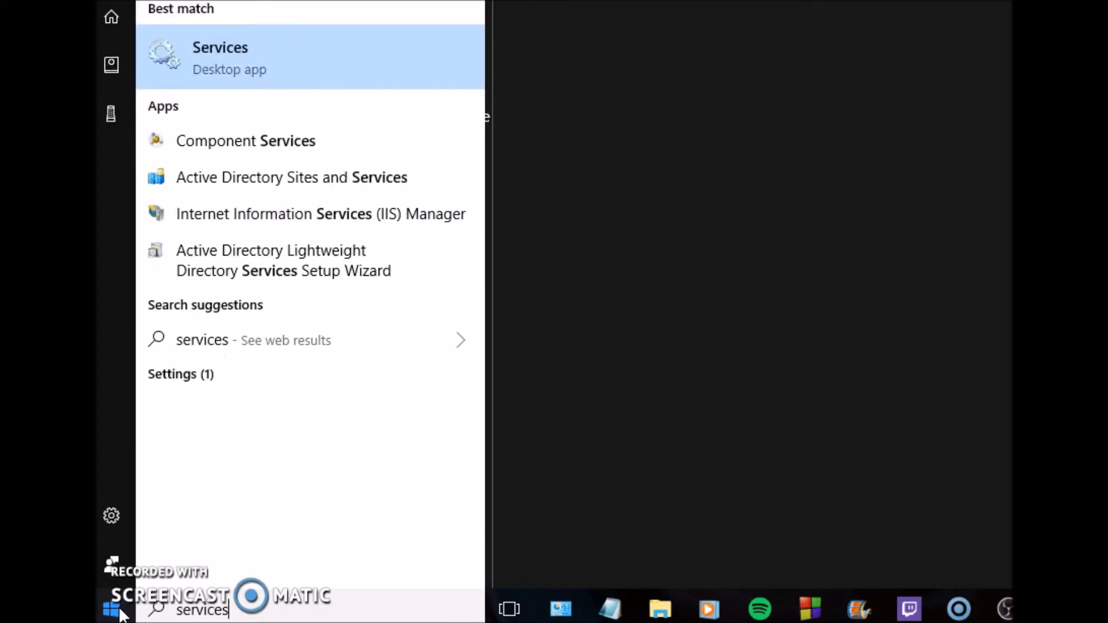
pyautogui.press('Return')
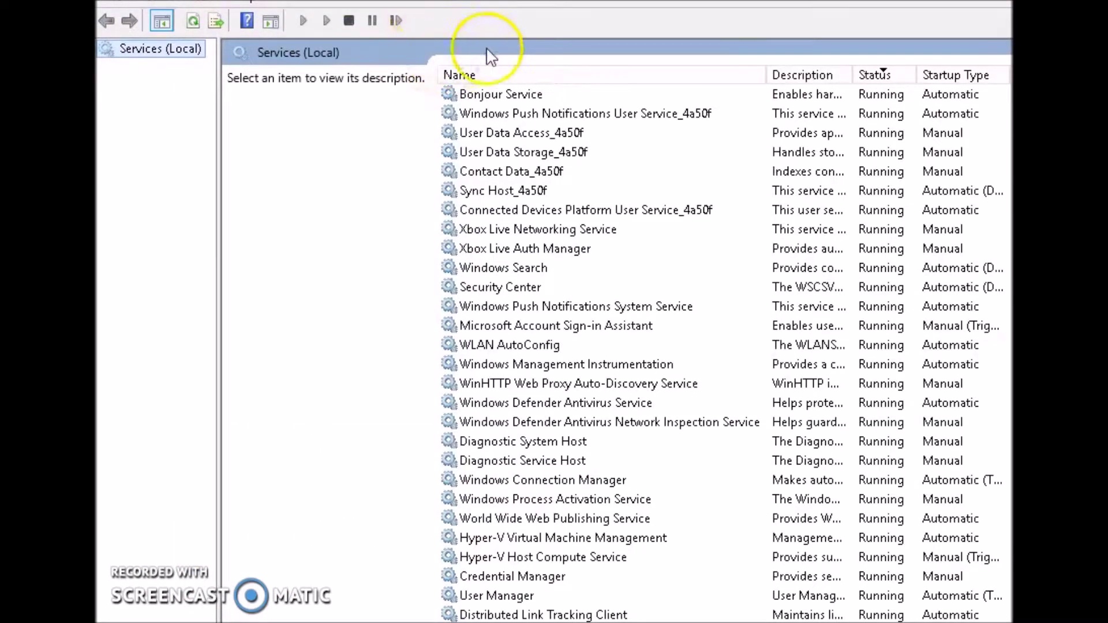
# Sort services by status with running ones first, and inspect Bonjour, Sync Host and Connected Devices.
pyautogui.click(877, 78)
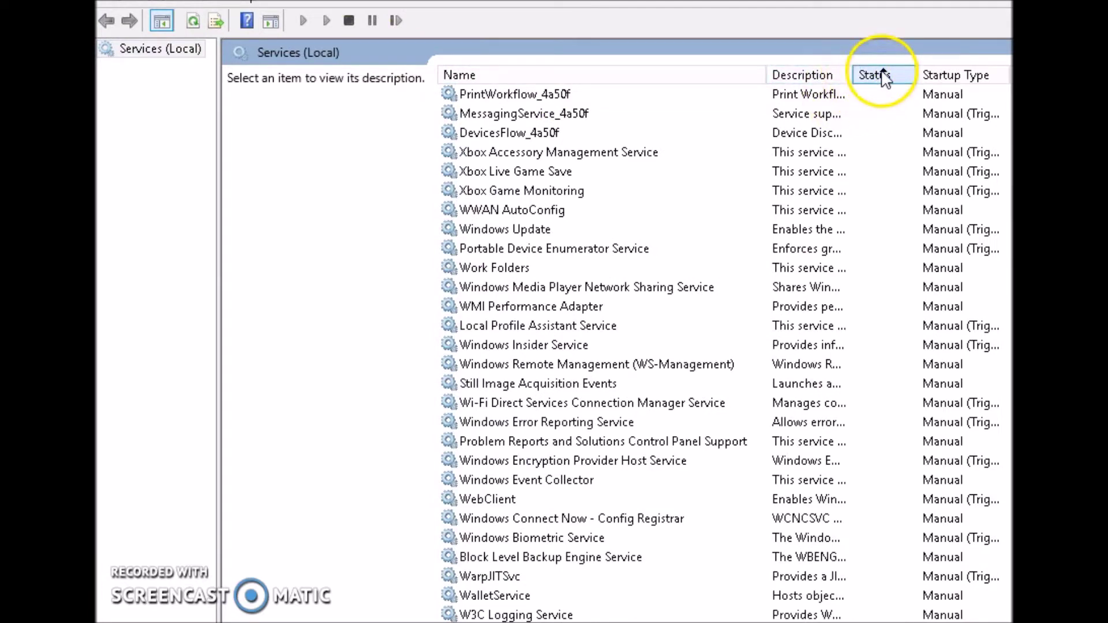
pyautogui.click(883, 78)
pyautogui.click(871, 94)
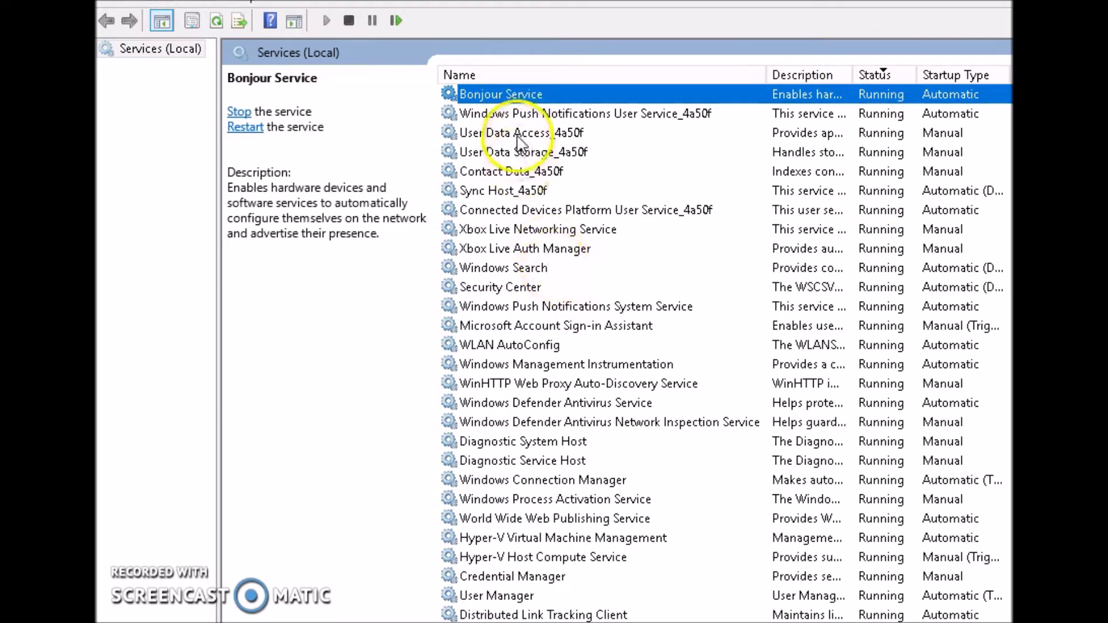
pyautogui.click(516, 196)
pyautogui.click(511, 211)
pyautogui.rightClick(545, 213)
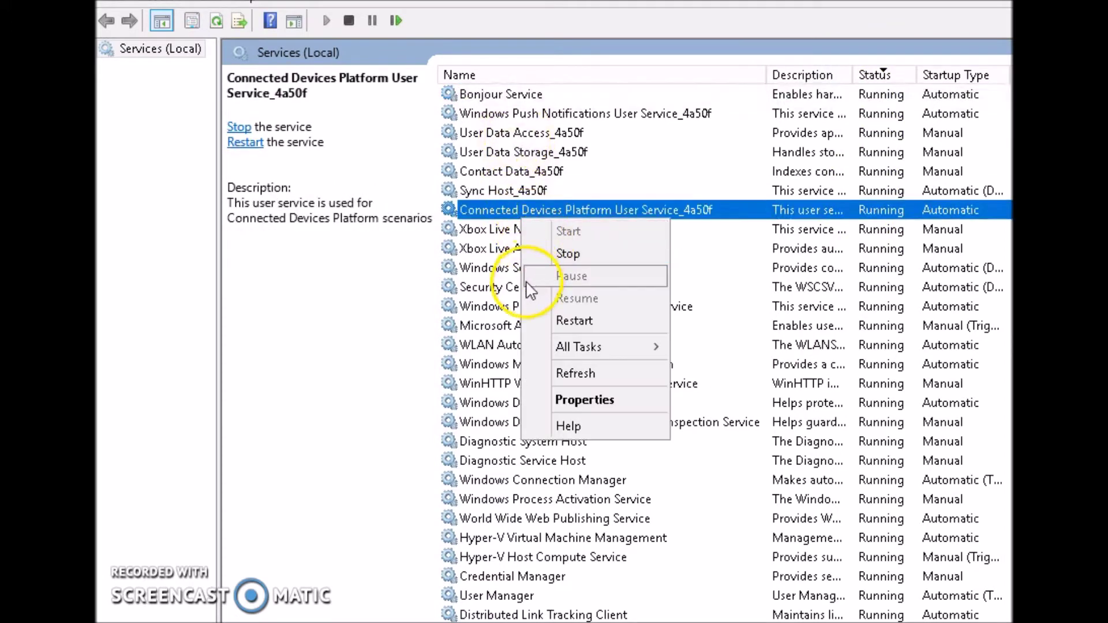
pyautogui.click(500, 309)
# Scroll through the services list and re-sort it by startup type.
pyautogui.scroll(-15, 503, 421)
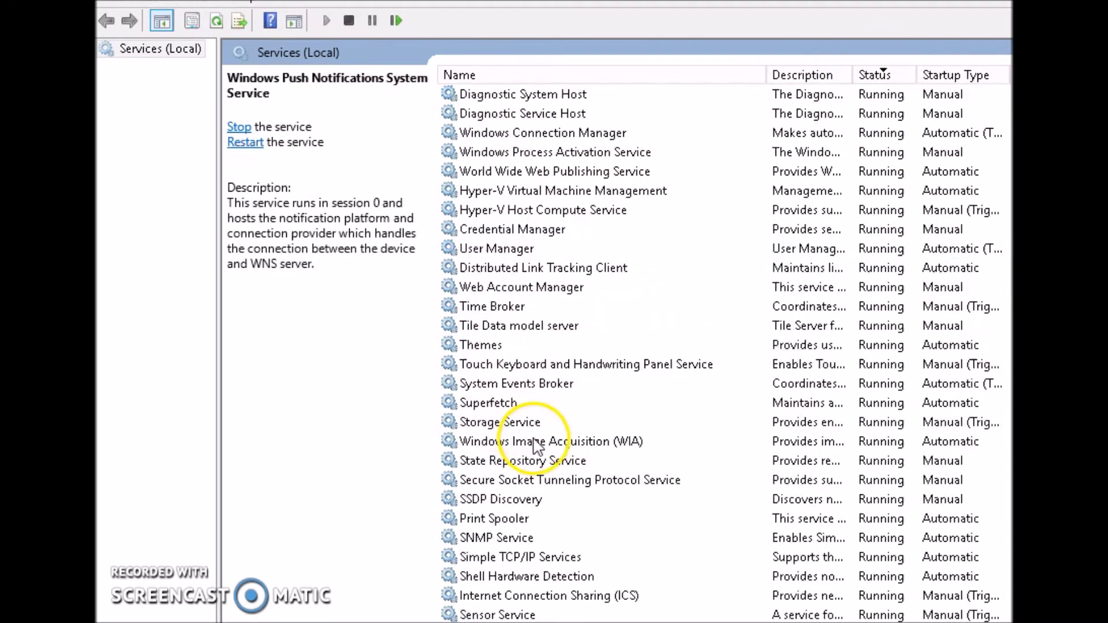
pyautogui.scroll(-20, 573, 430)
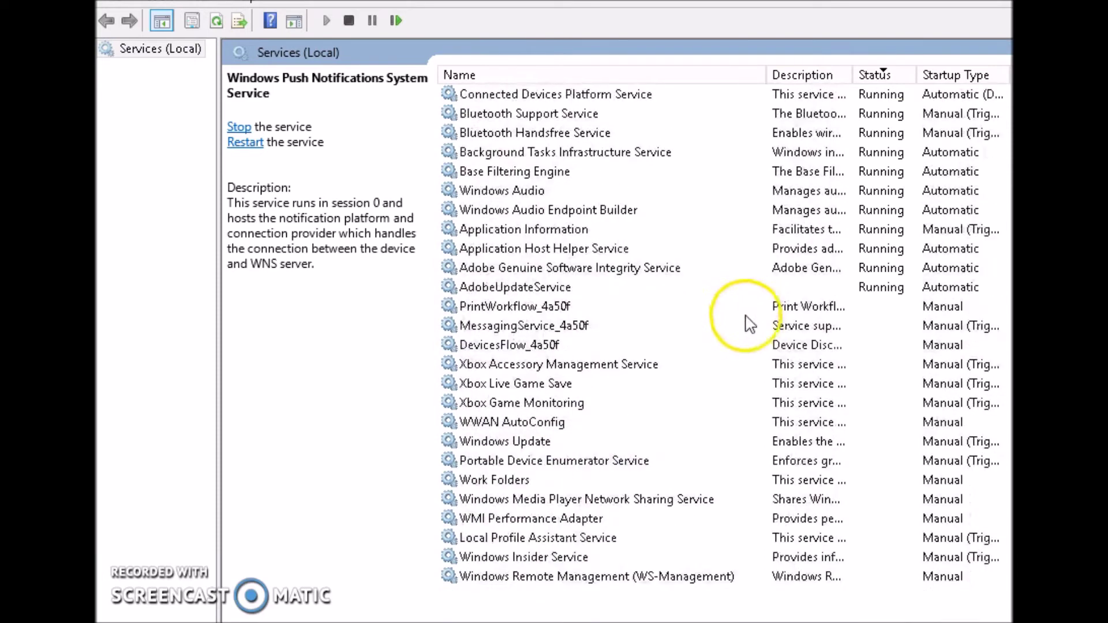
pyautogui.scroll(-13, 681, 388)
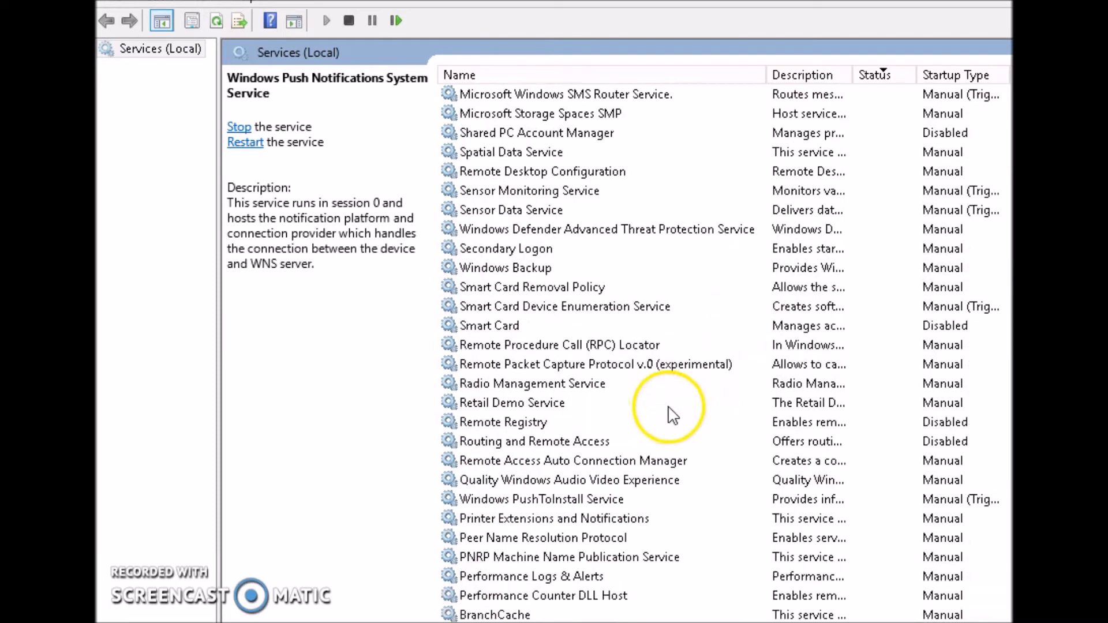
pyautogui.click(930, 81)
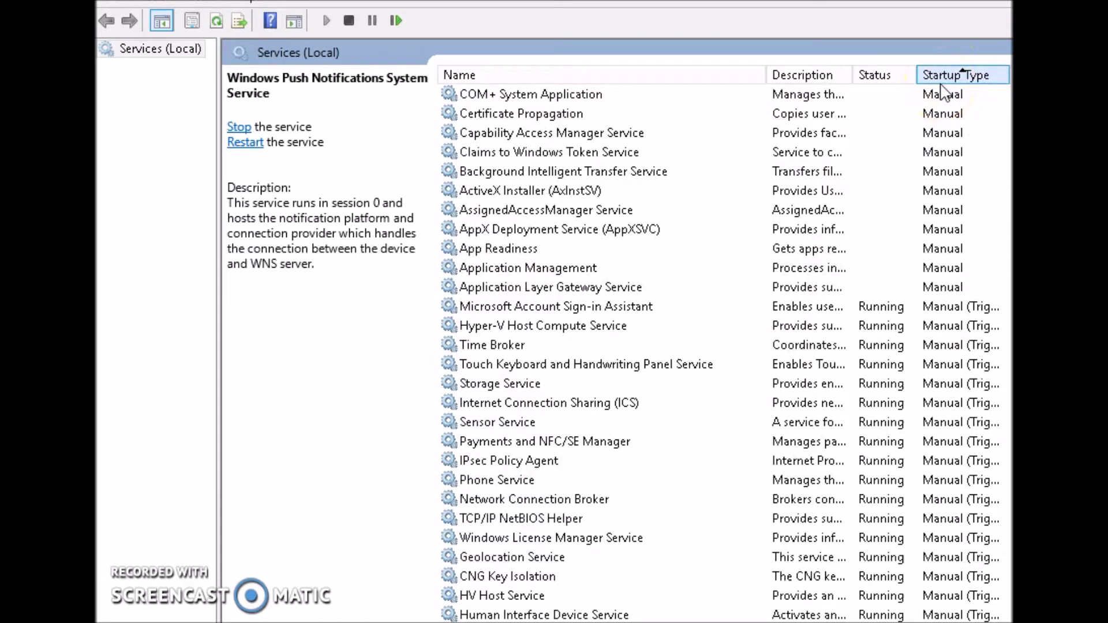
# Reverse the startup type sort and browse Microsoft App-V Client and Google Update (gupdate).
pyautogui.click(942, 82)
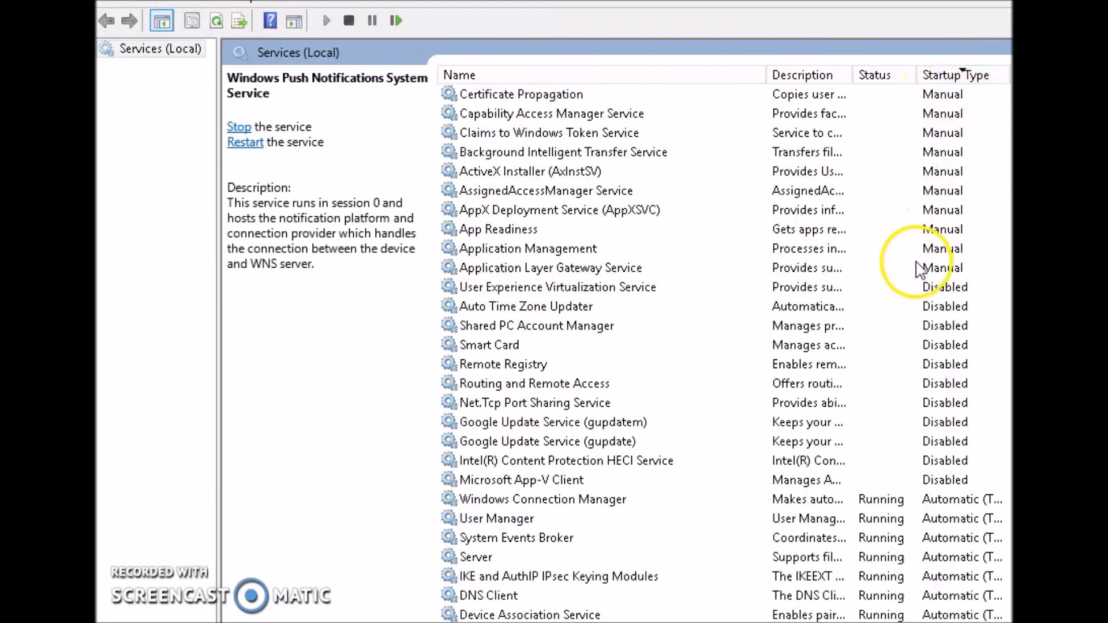
pyautogui.scroll(-3, 923, 277)
pyautogui.click(819, 306)
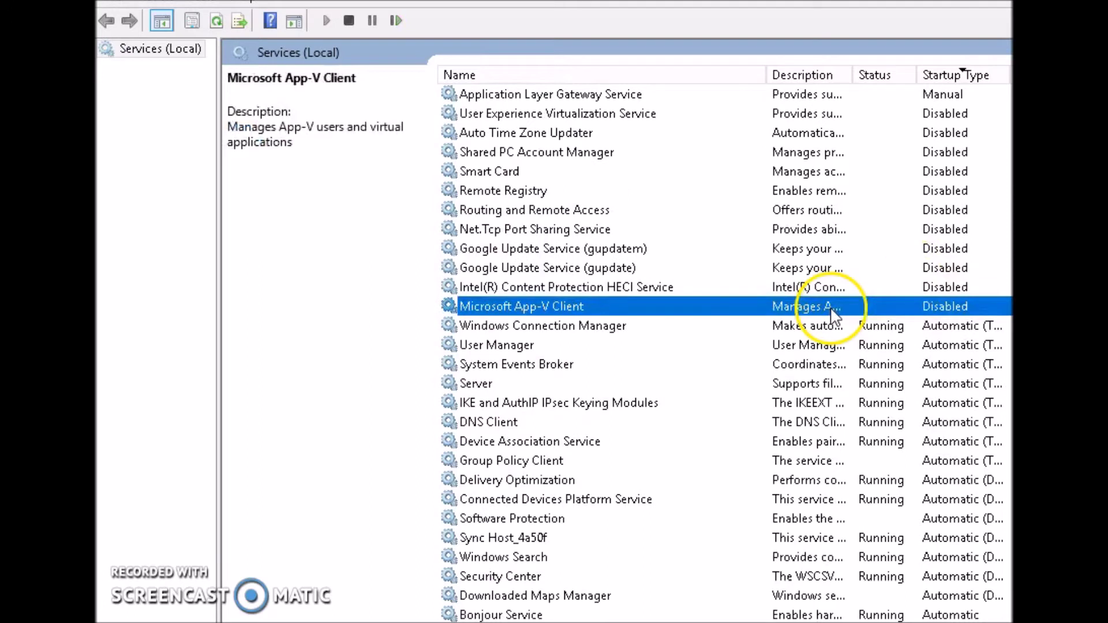
pyautogui.click(585, 274)
# Check Google Update Service (gupdatem) Properties shows startup type Disabled, then close with OK.
pyautogui.rightClick(577, 254)
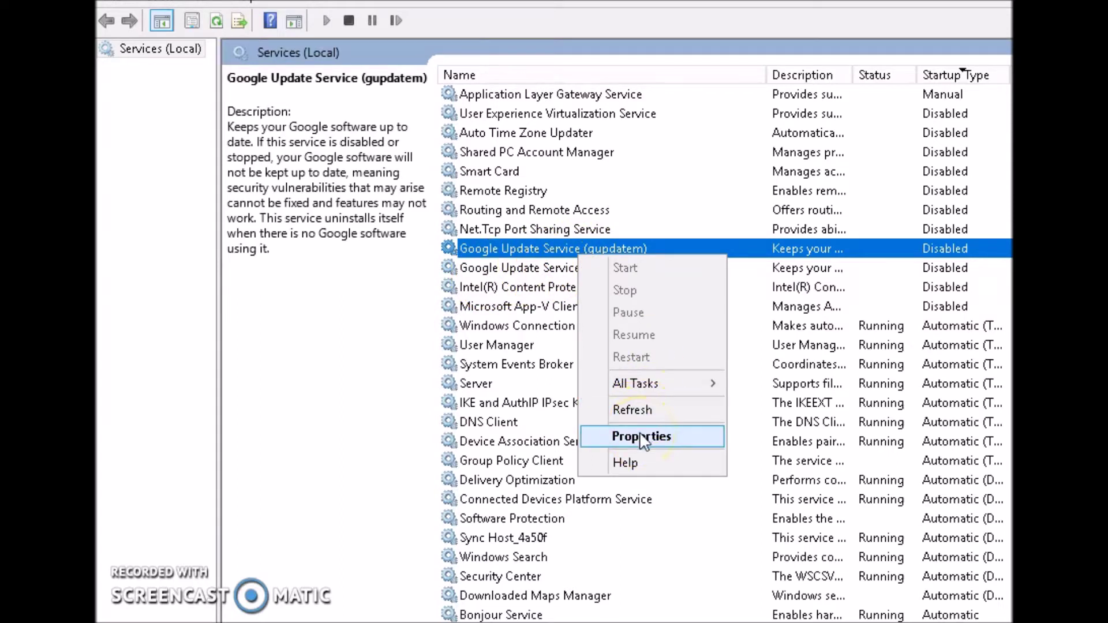
pyautogui.click(495, 265)
pyautogui.click(471, 249)
pyautogui.rightClick(508, 257)
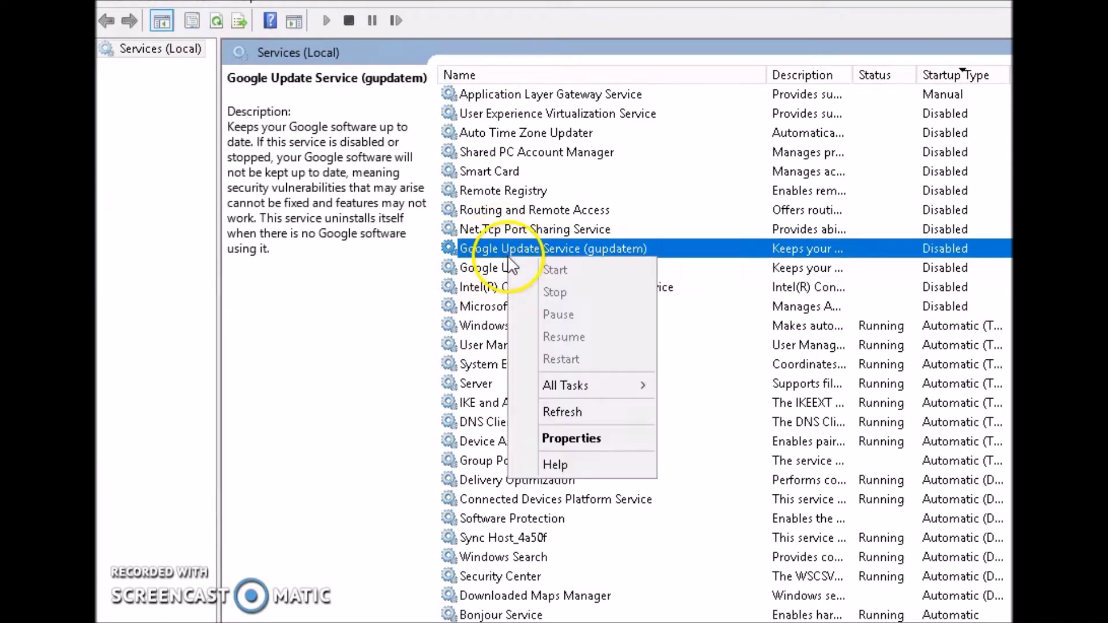
pyautogui.click(569, 439)
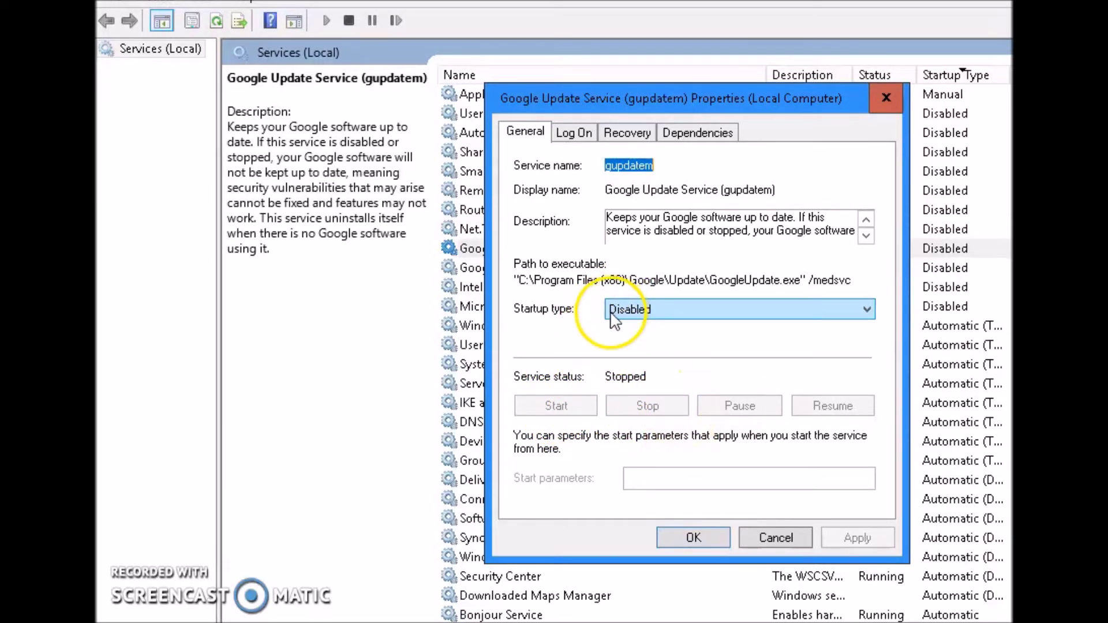
pyautogui.click(695, 536)
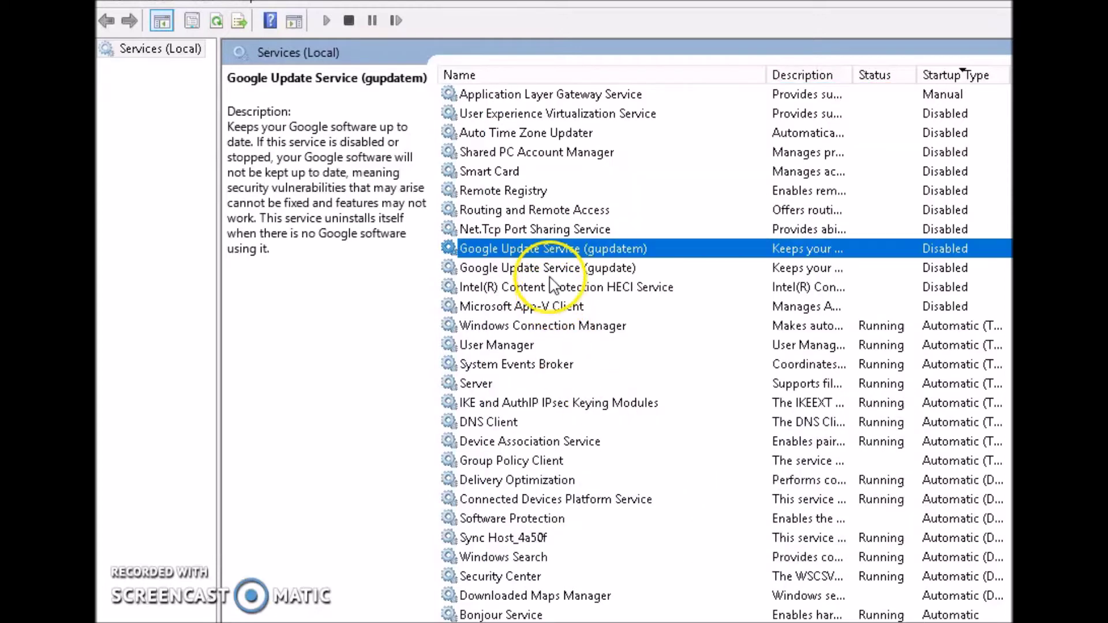
# Stop the Windows Search service.
pyautogui.click(500, 269)
pyautogui.click(517, 250)
pyautogui.click(514, 270)
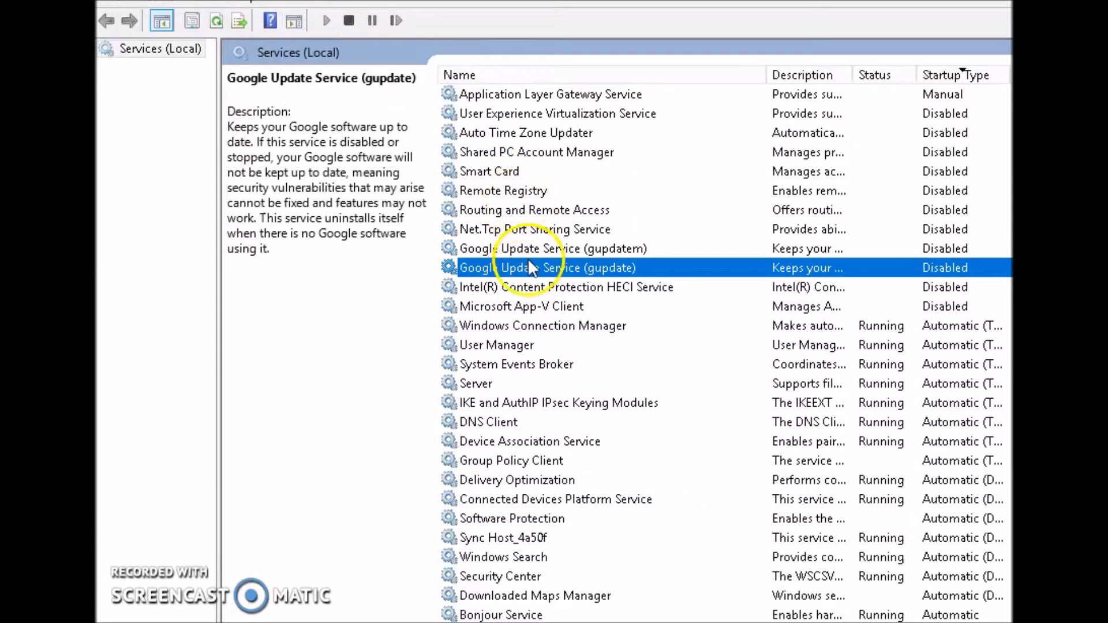
pyautogui.scroll(-1, 514, 325)
pyautogui.scroll(-4, 520, 268)
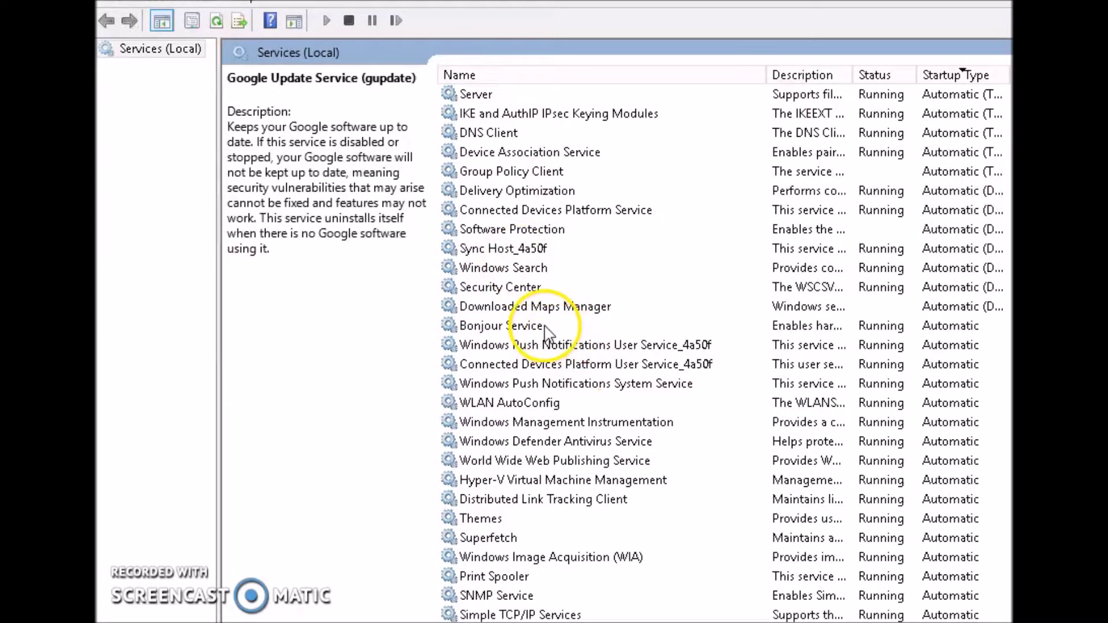
pyautogui.click(492, 269)
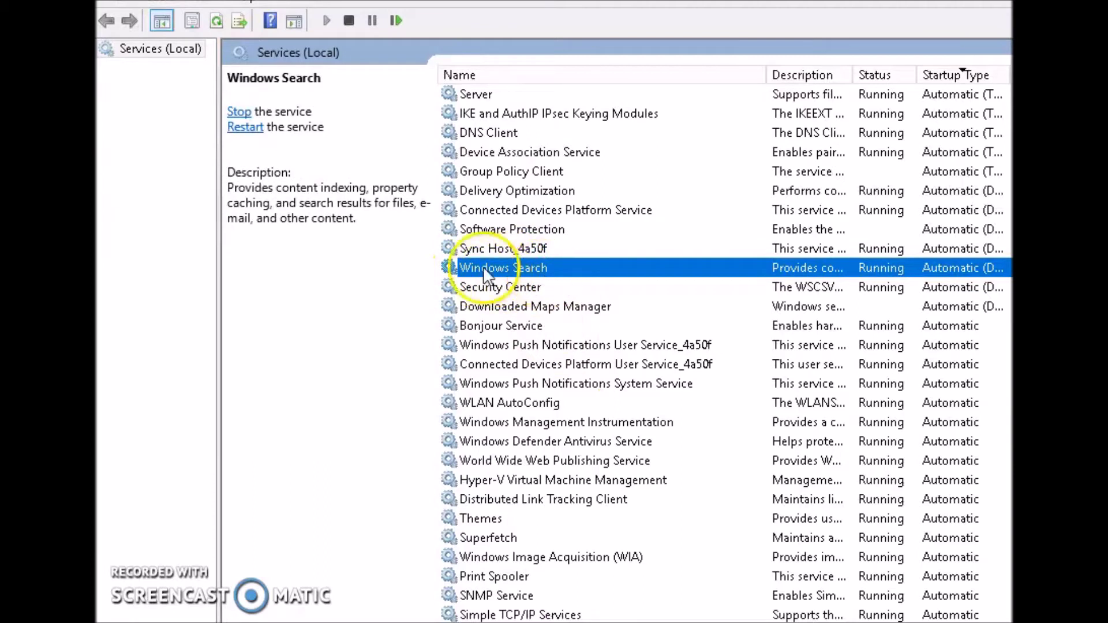
pyautogui.rightClick(504, 268)
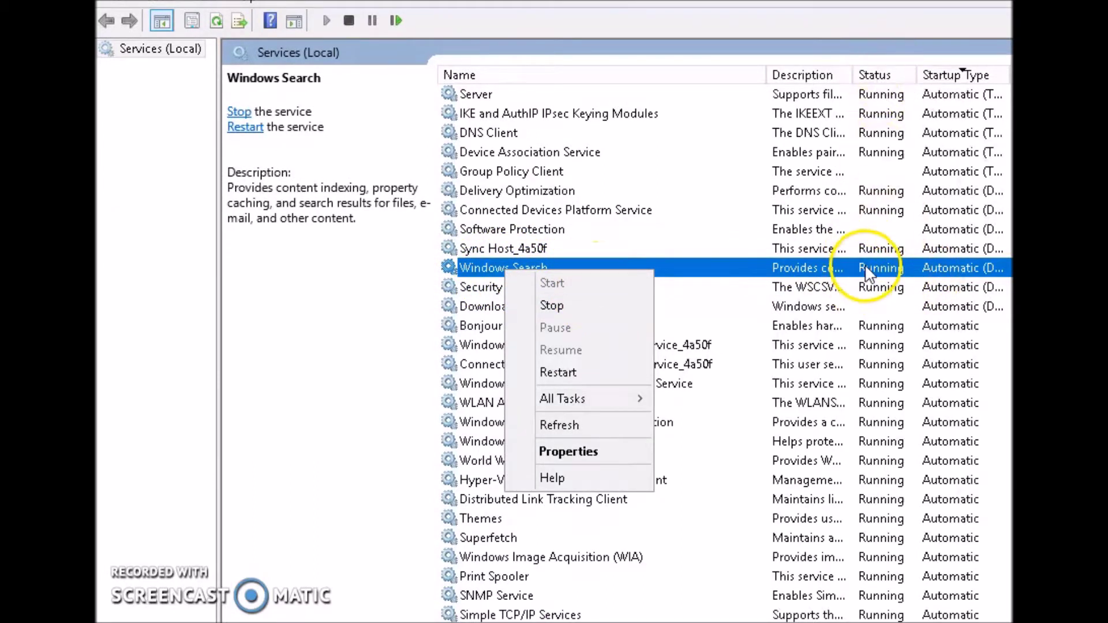
pyautogui.click(546, 305)
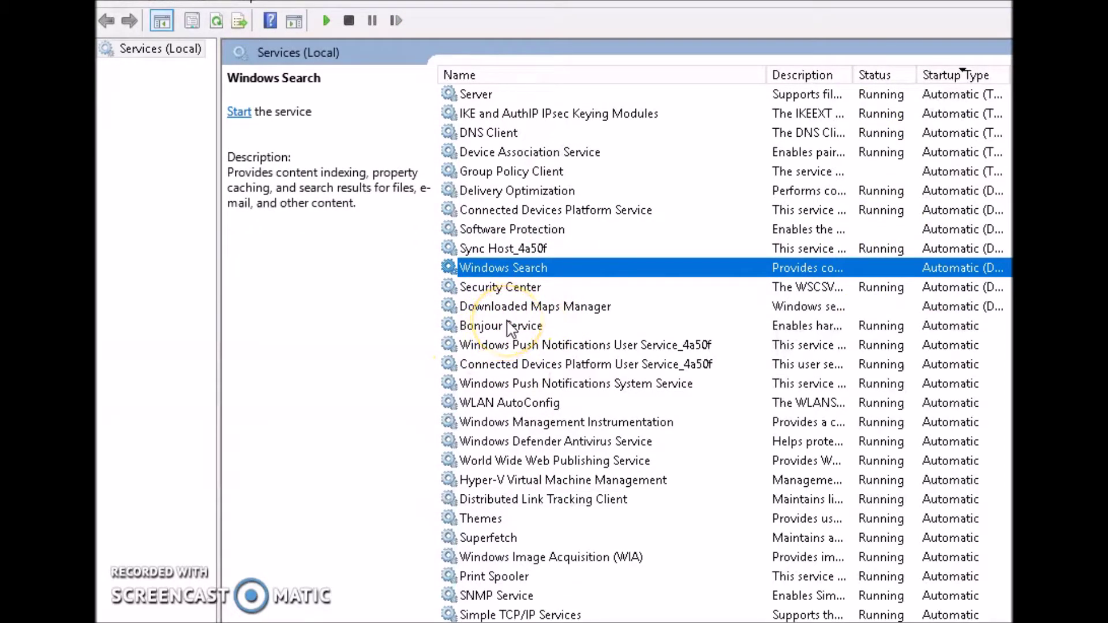
# Stop Bonjour Service, then scroll on to read the Windows Event Log description.
pyautogui.click(508, 327)
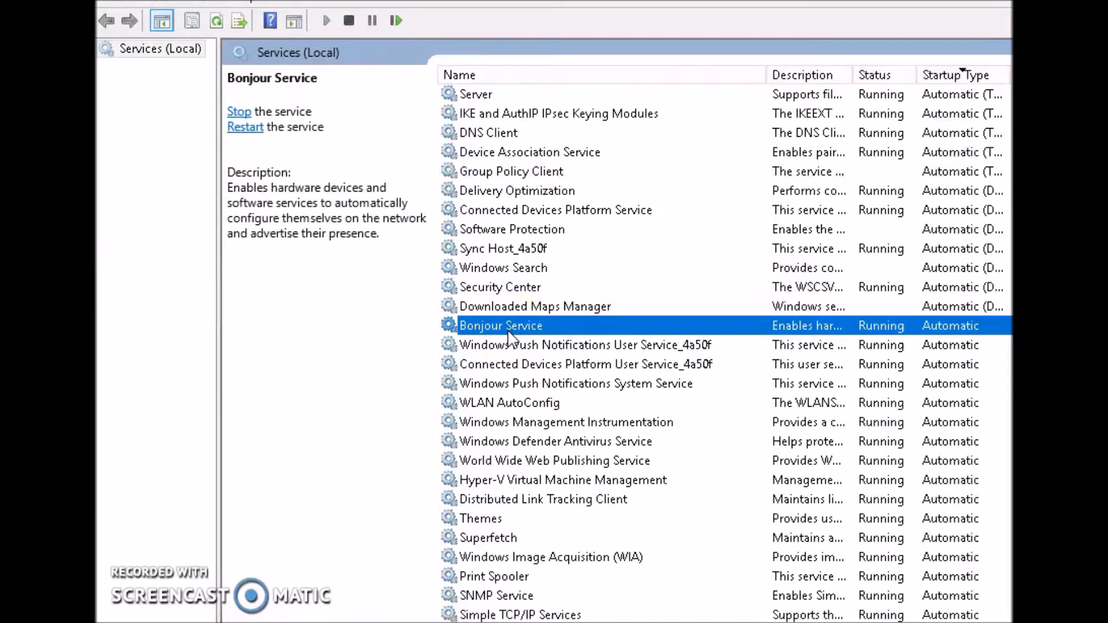
pyautogui.rightClick(509, 335)
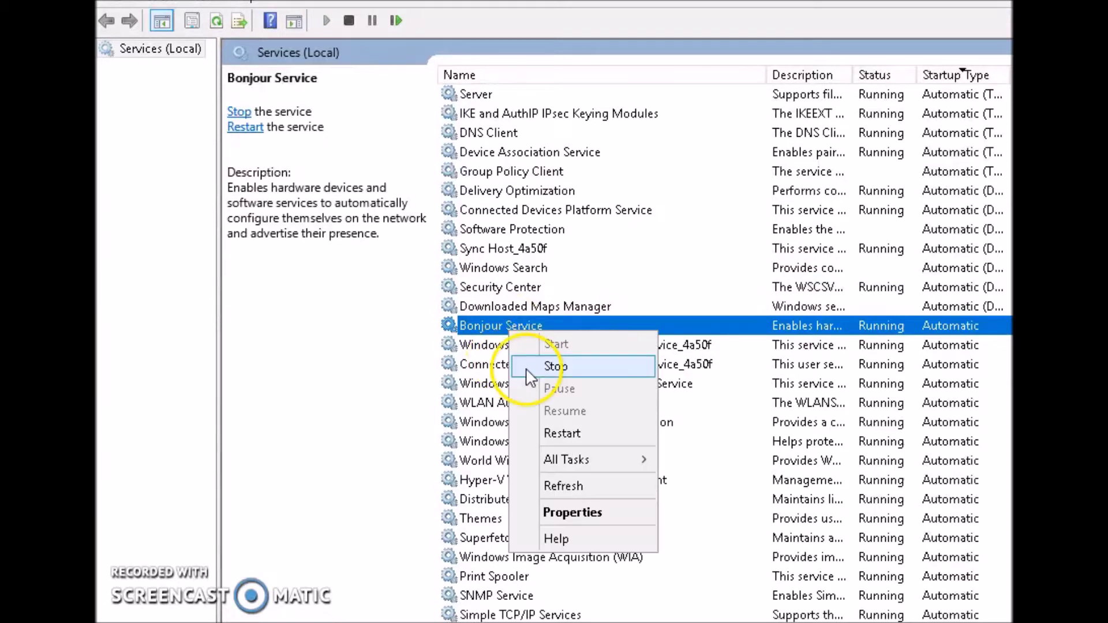
pyautogui.click(506, 345)
pyautogui.rightClick(506, 325)
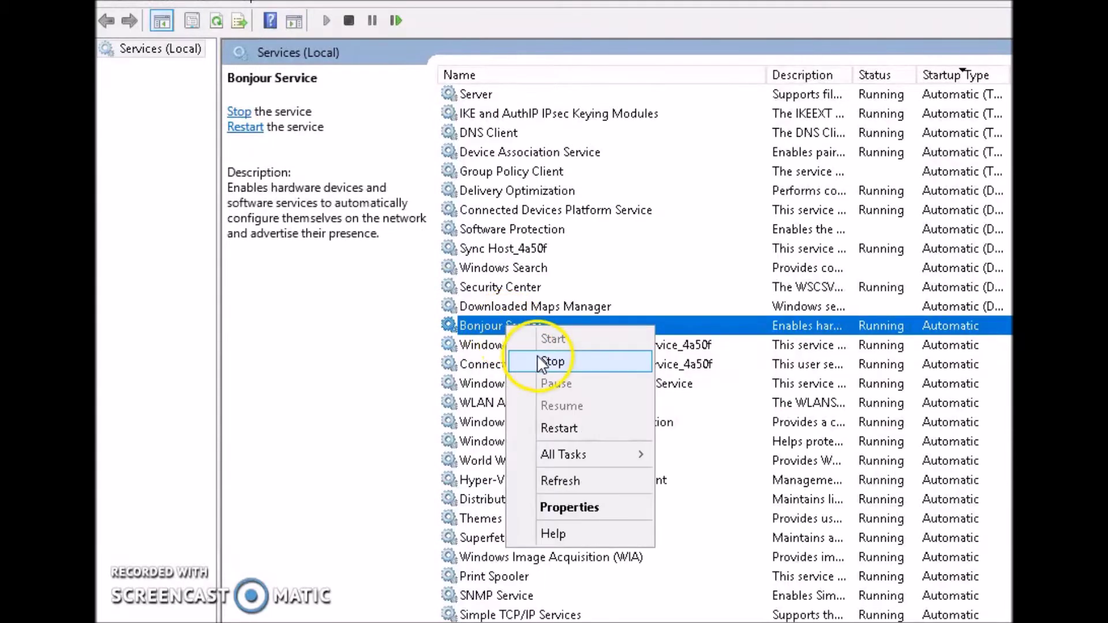
pyautogui.click(536, 362)
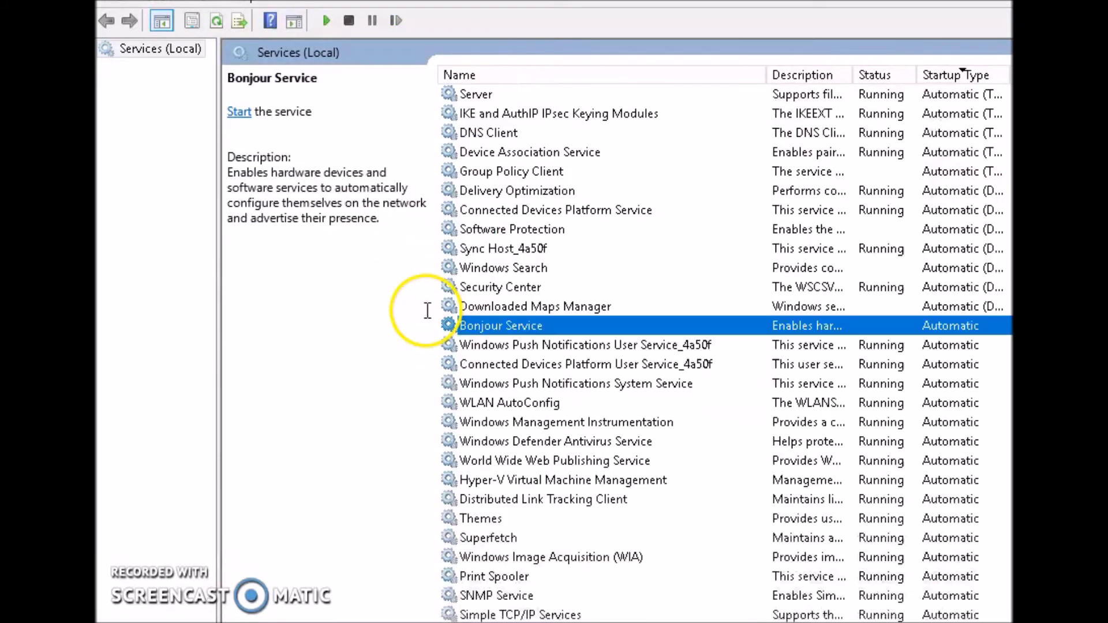
pyautogui.scroll(-12, 551, 349)
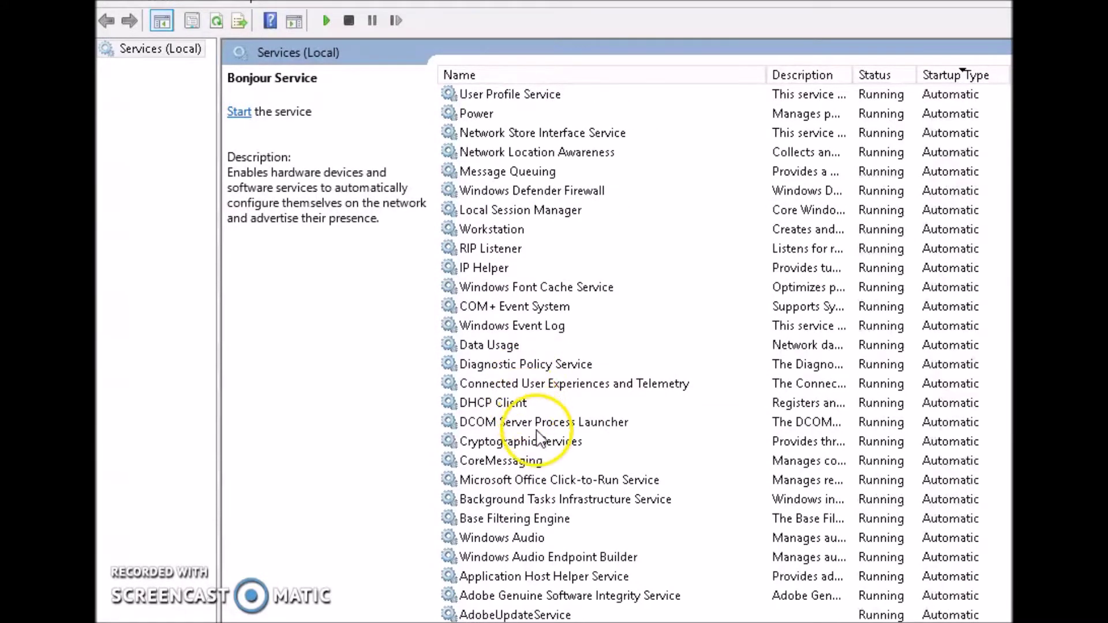
pyautogui.click(508, 326)
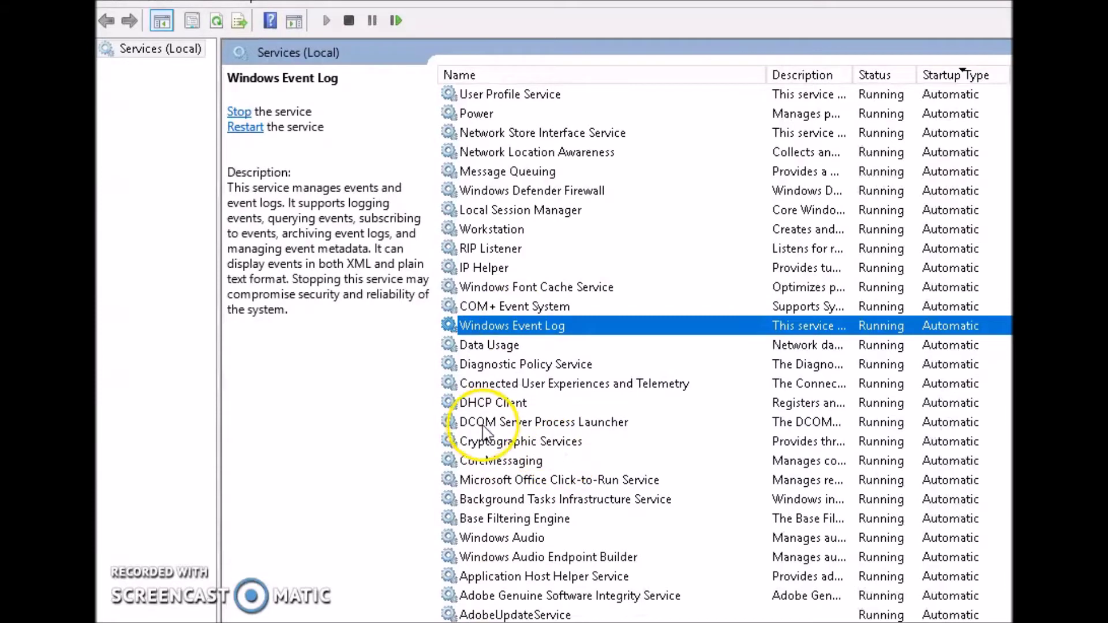
# Stop Adobe Genuine Software Integrity Service, AdobeUpdateService and Microsoft Office Click-to-Run Service.
pyautogui.rightClick(495, 596)
pyautogui.click(544, 417)
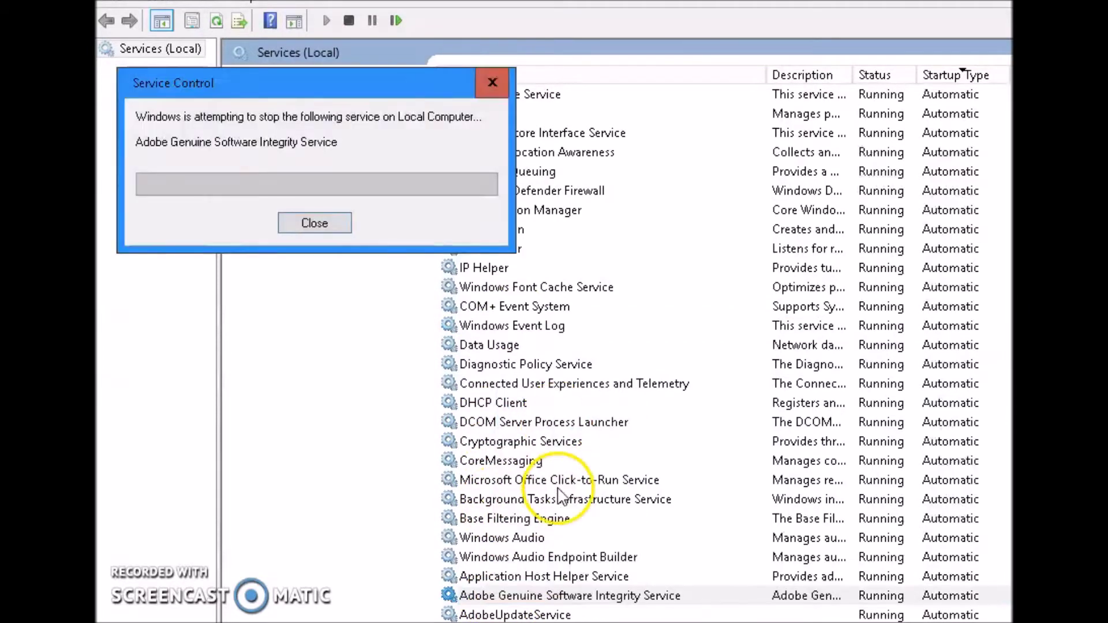
pyautogui.rightClick(542, 616)
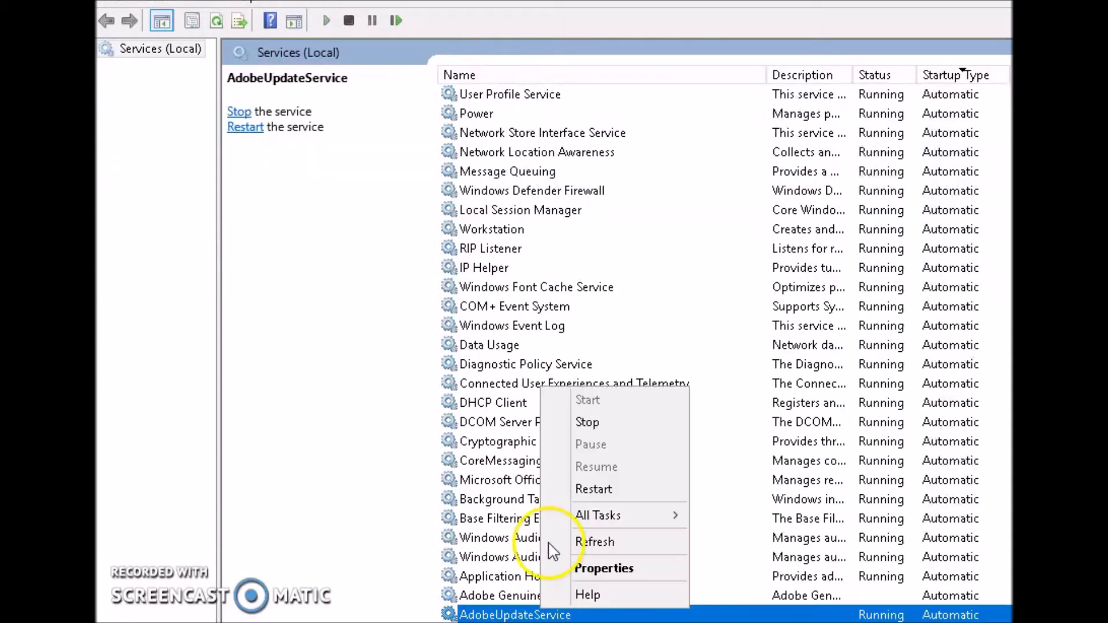
pyautogui.click(578, 424)
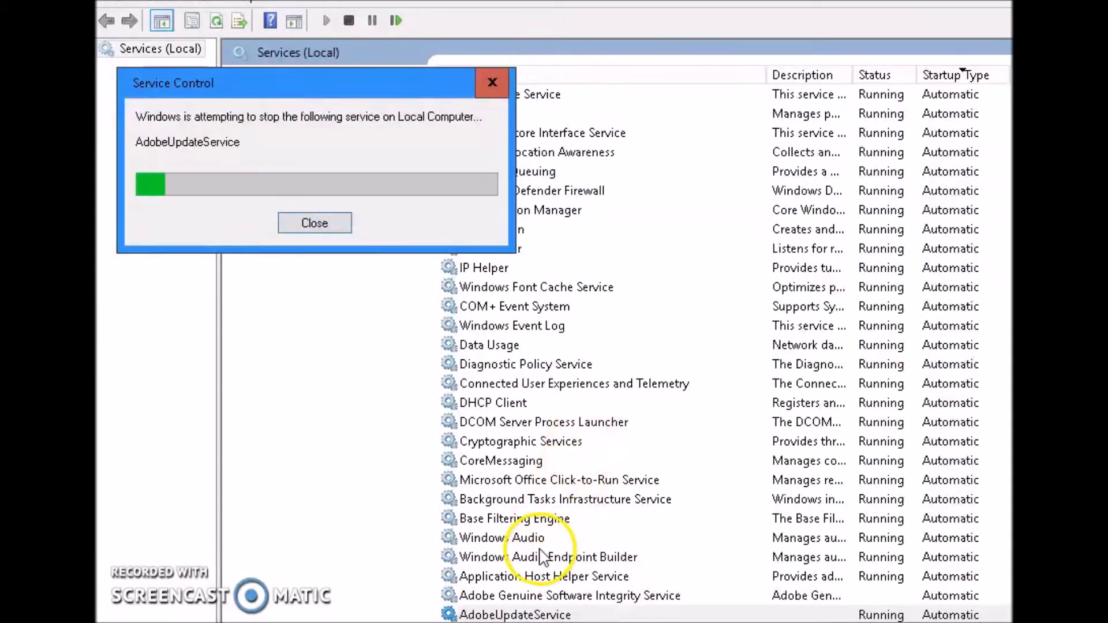
pyautogui.rightClick(547, 483)
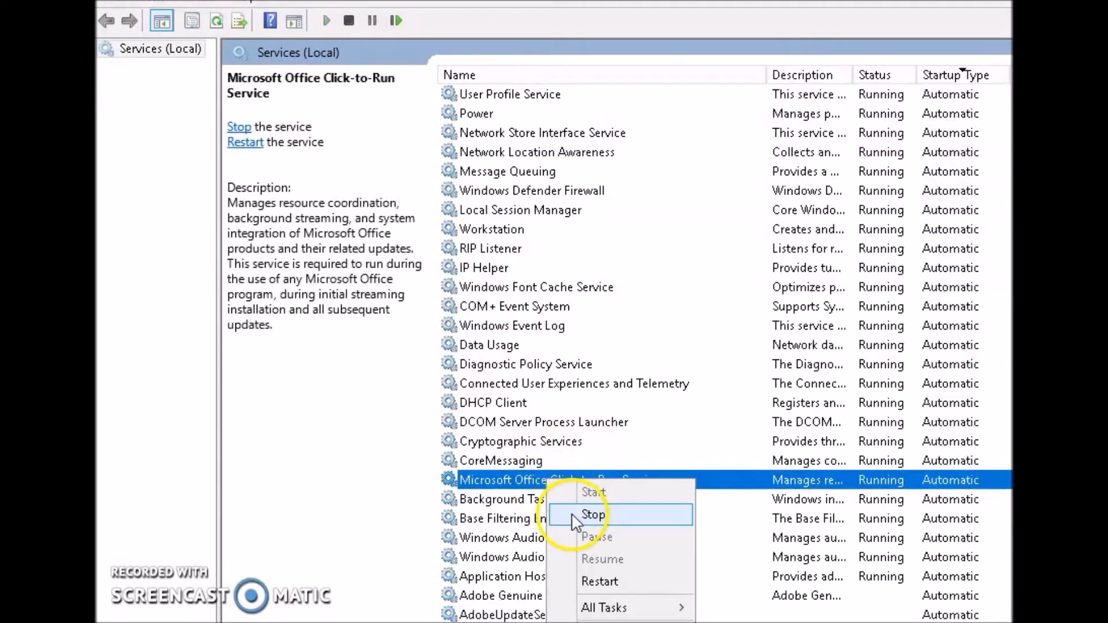
pyautogui.click(571, 514)
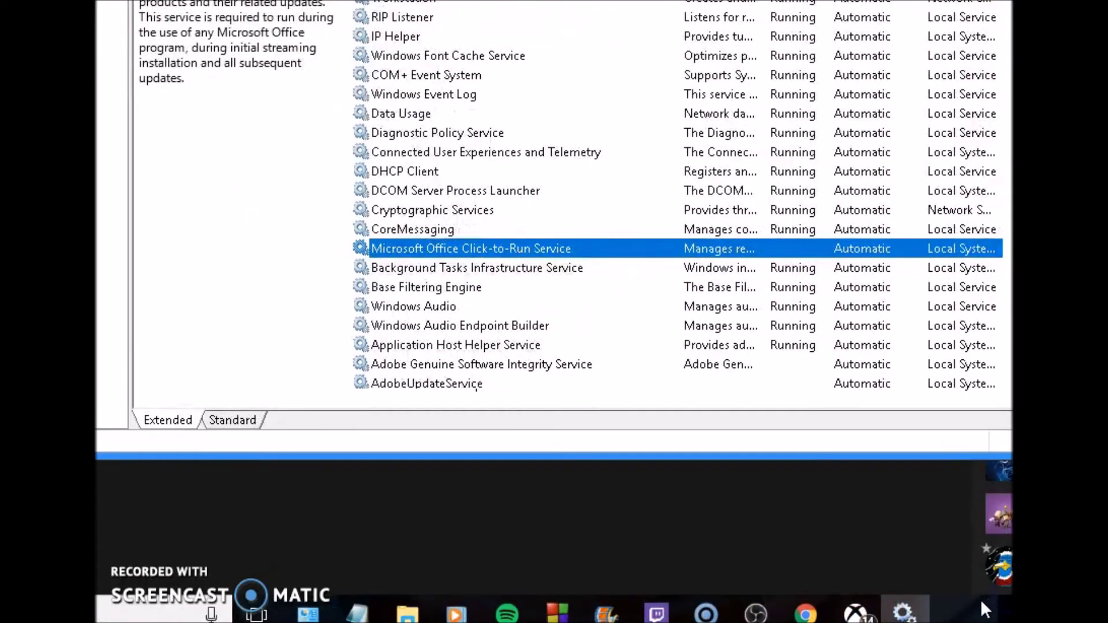
pyautogui.rightClick(975, 604)
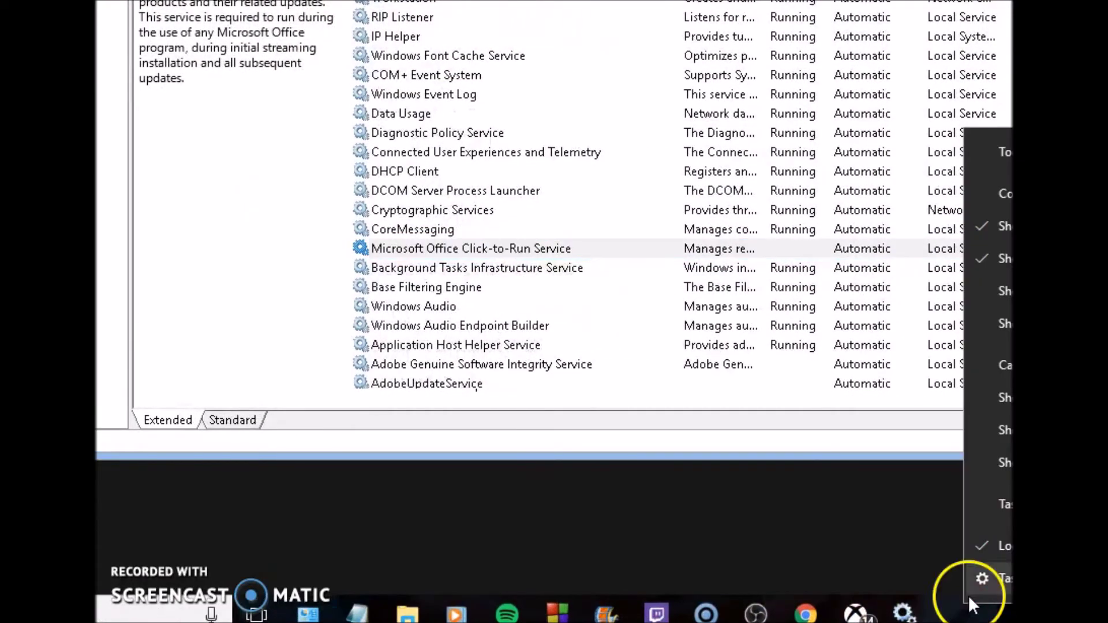
# Launch Task Manager, verify all Startup apps are Disabled, and finish on the CPU Performance page.
pyautogui.click(1006, 506)
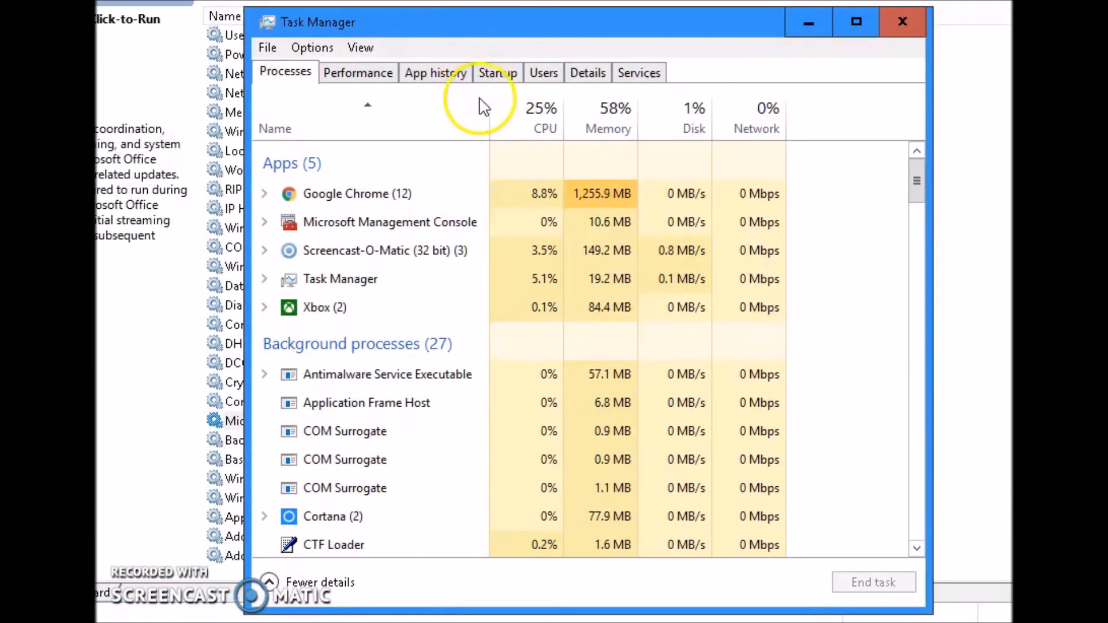
pyautogui.click(495, 72)
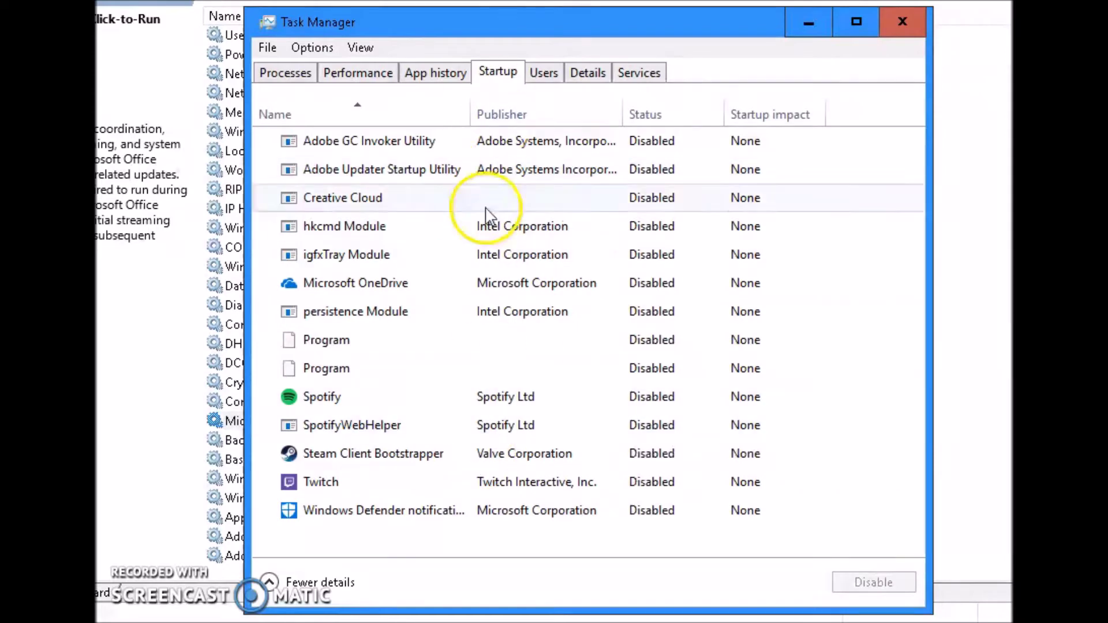
pyautogui.click(546, 74)
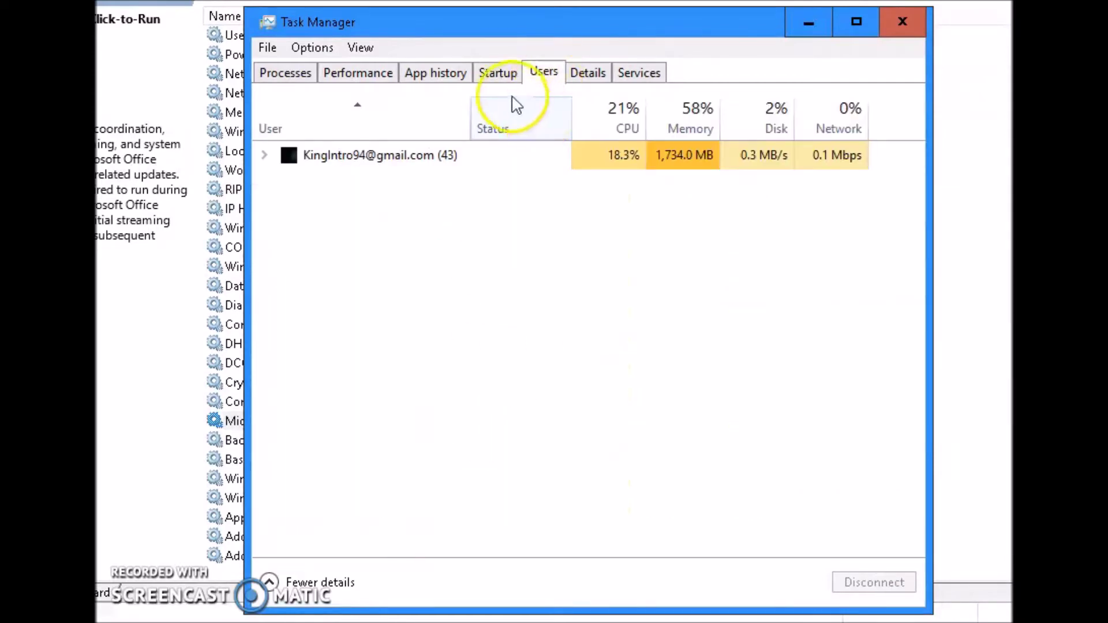
pyautogui.click(497, 72)
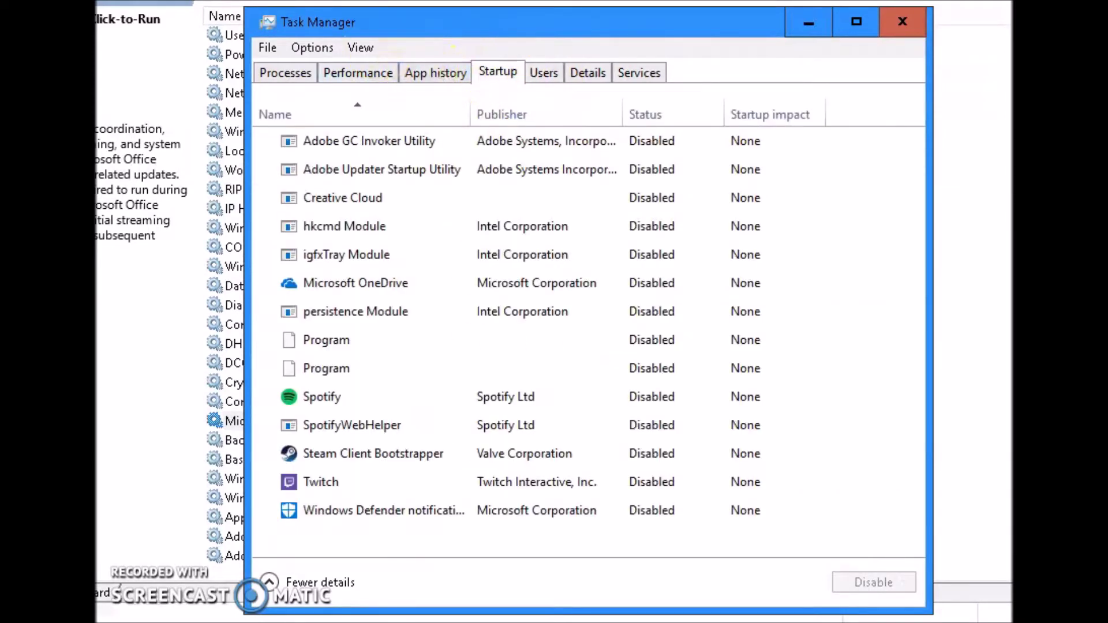
pyautogui.click(353, 79)
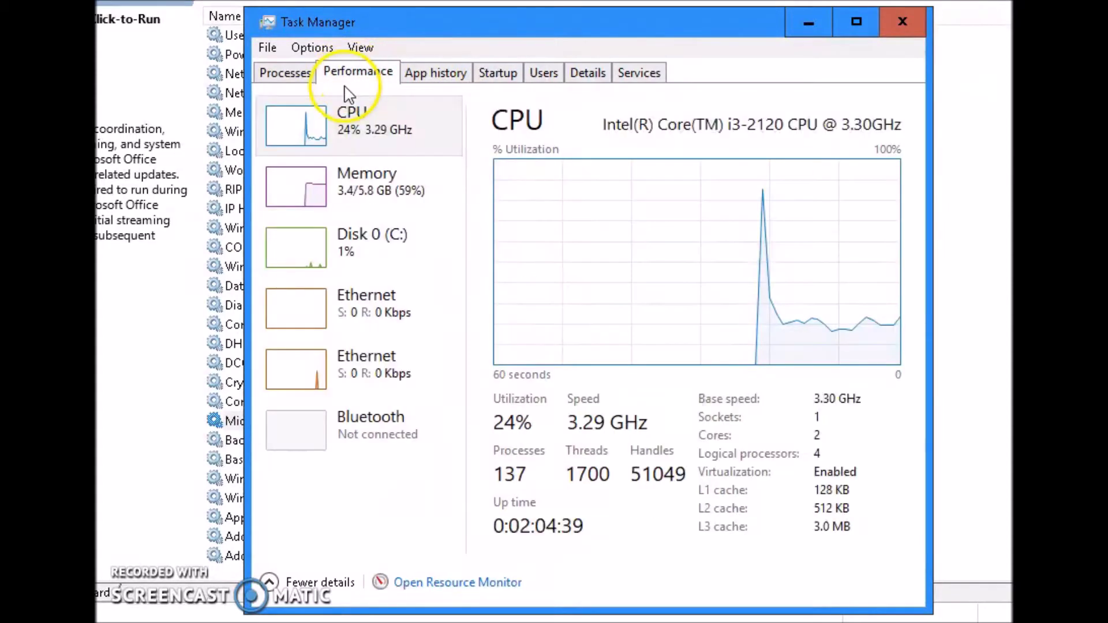
pyautogui.click(297, 75)
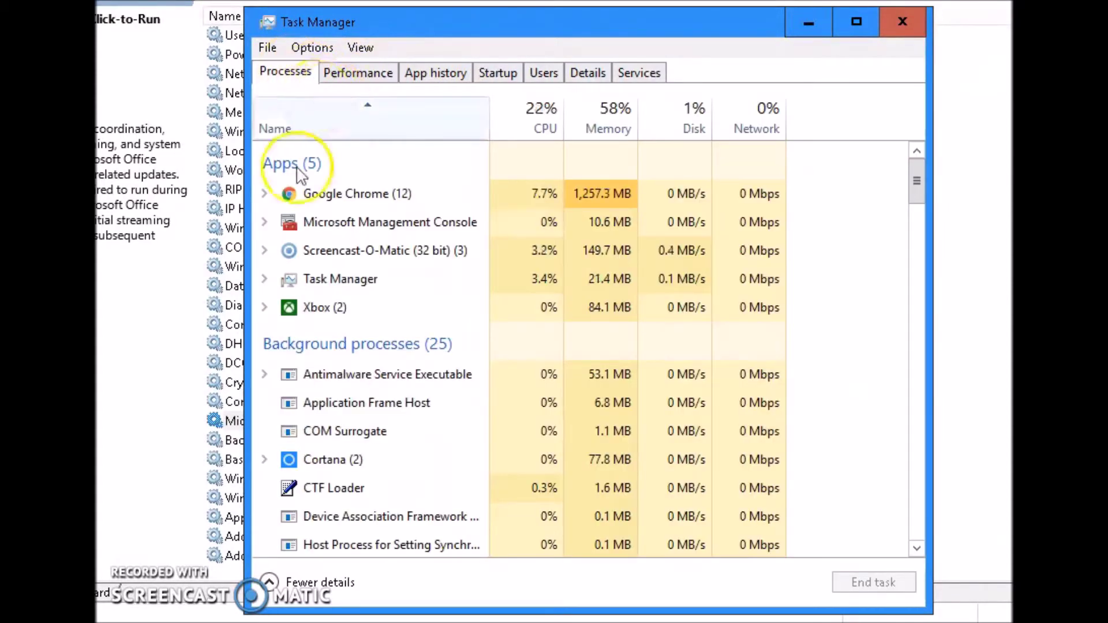
pyautogui.scroll(-3, 472, 407)
pyautogui.scroll(1, 321, 322)
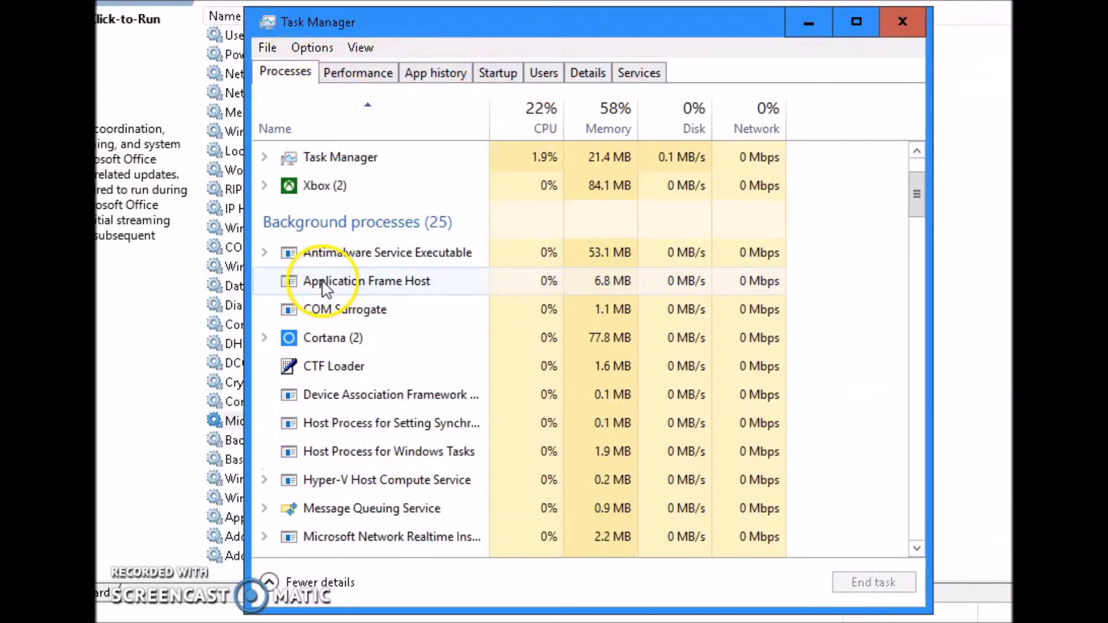
pyautogui.rightClick(333, 336)
pyautogui.click(356, 240)
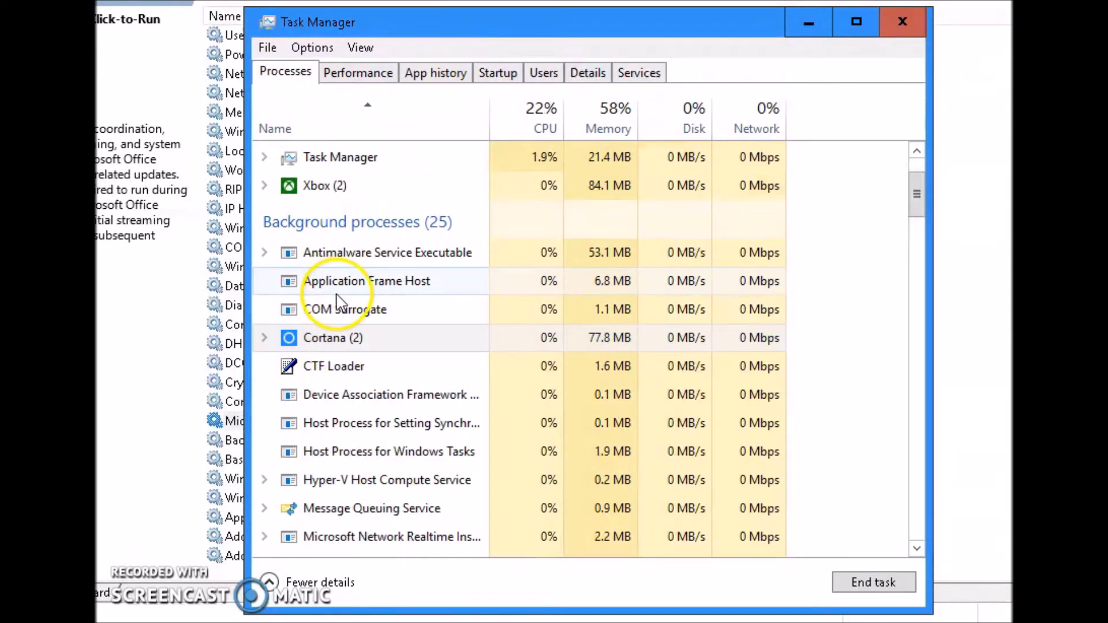
pyautogui.scroll(1, 325, 245)
pyautogui.scroll(1, 323, 207)
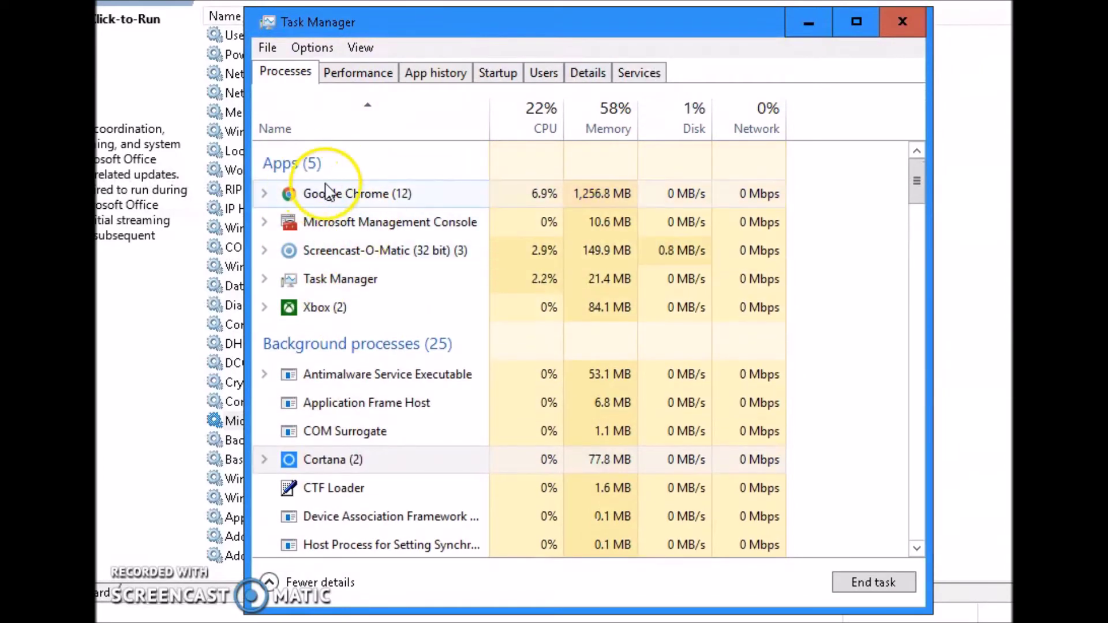
pyautogui.scroll(-2, 306, 438)
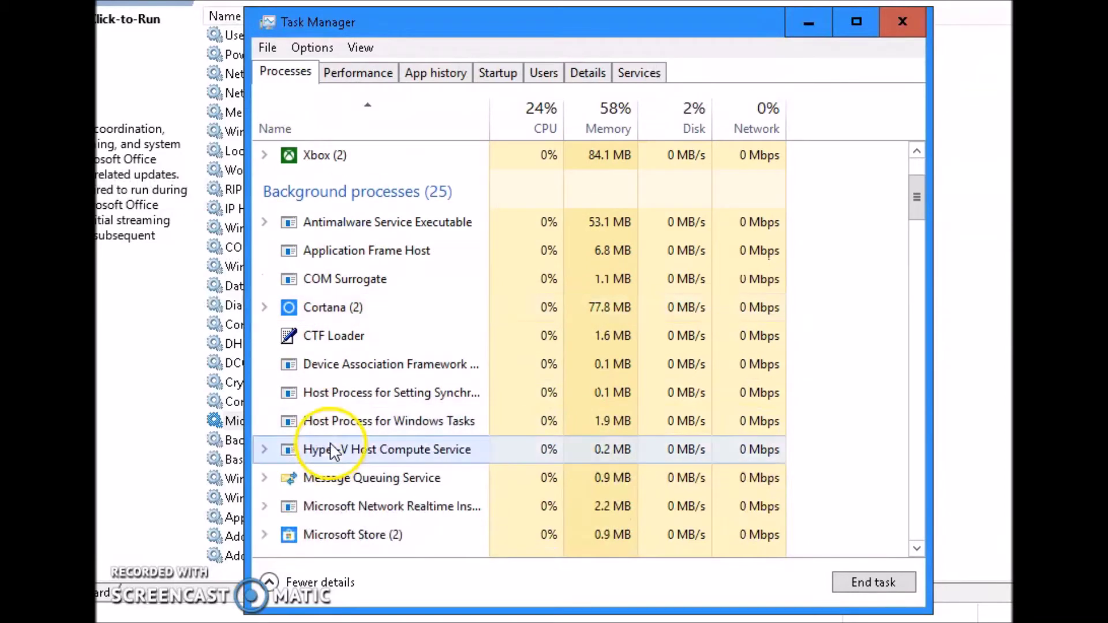
pyautogui.rightClick(326, 449)
pyautogui.click(317, 482)
pyautogui.scroll(-1, 305, 479)
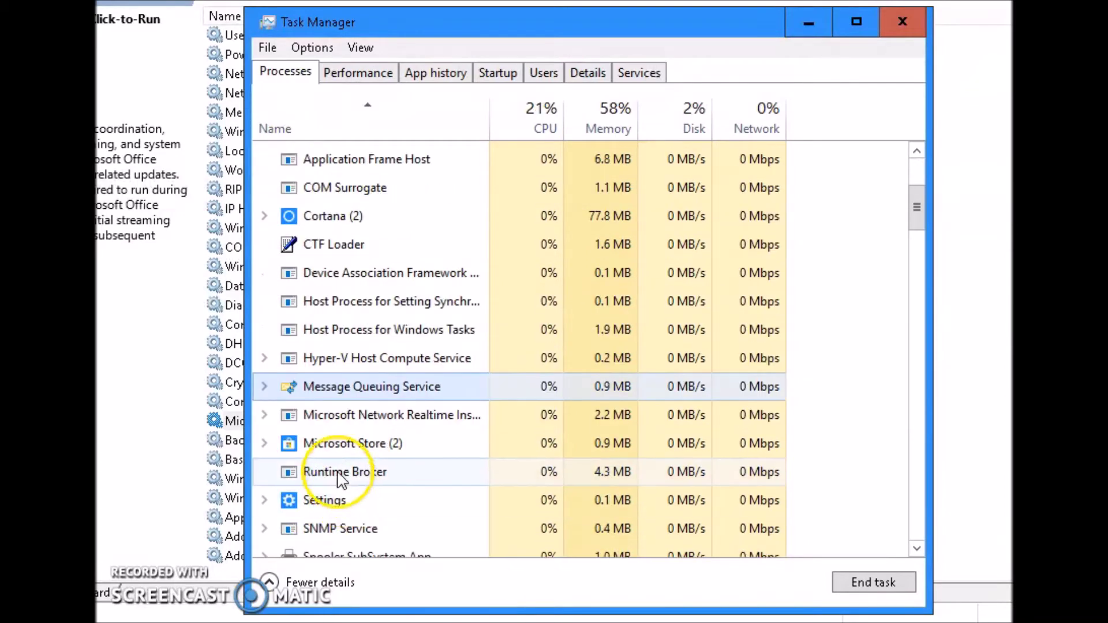
pyautogui.rightClick(295, 452)
pyautogui.click(372, 507)
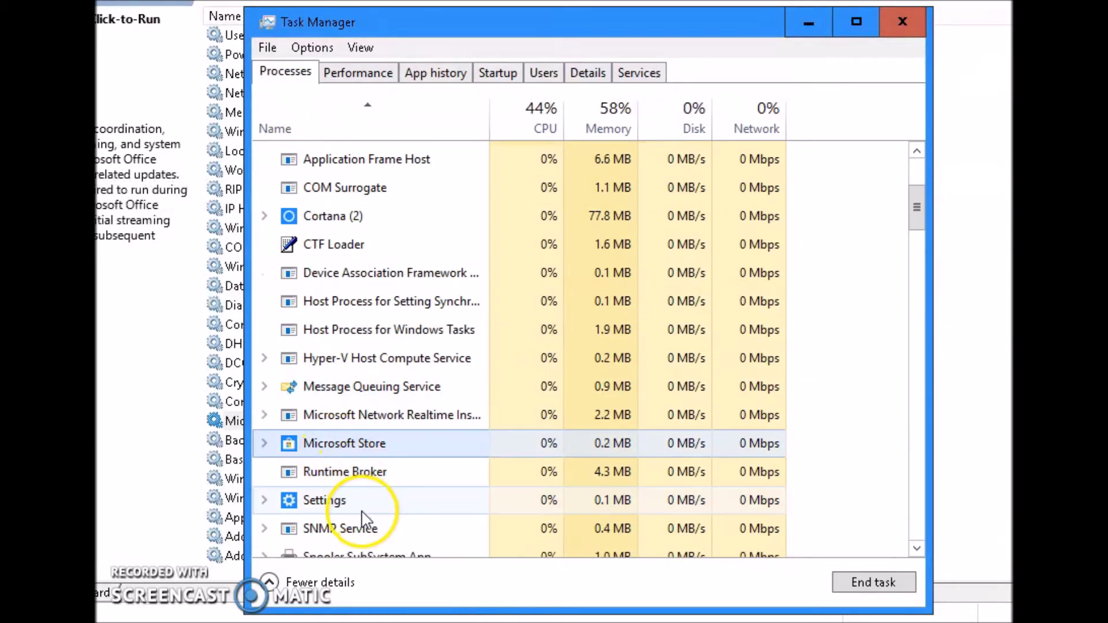
pyautogui.rightClick(353, 396)
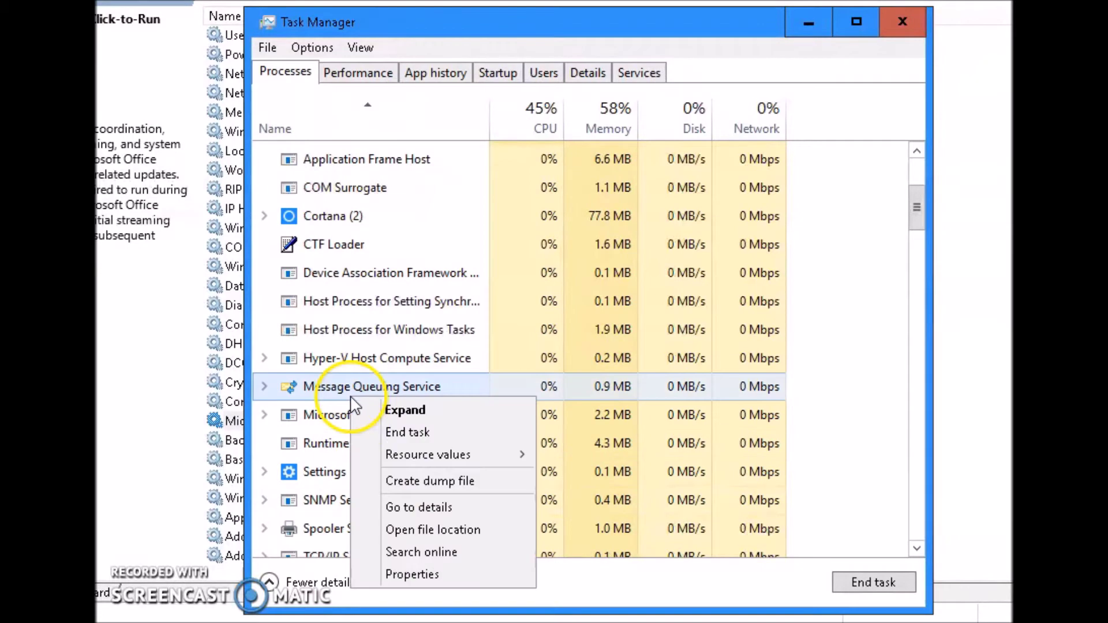
pyautogui.click(379, 434)
pyautogui.scroll(-2, 306, 468)
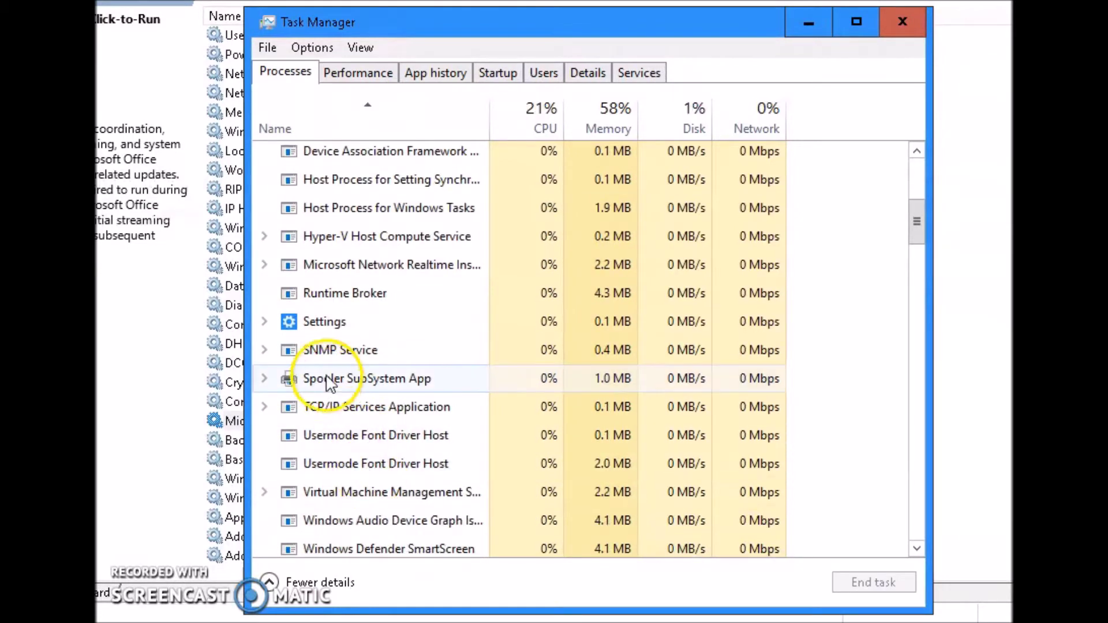
pyautogui.rightClick(322, 379)
pyautogui.click(323, 415)
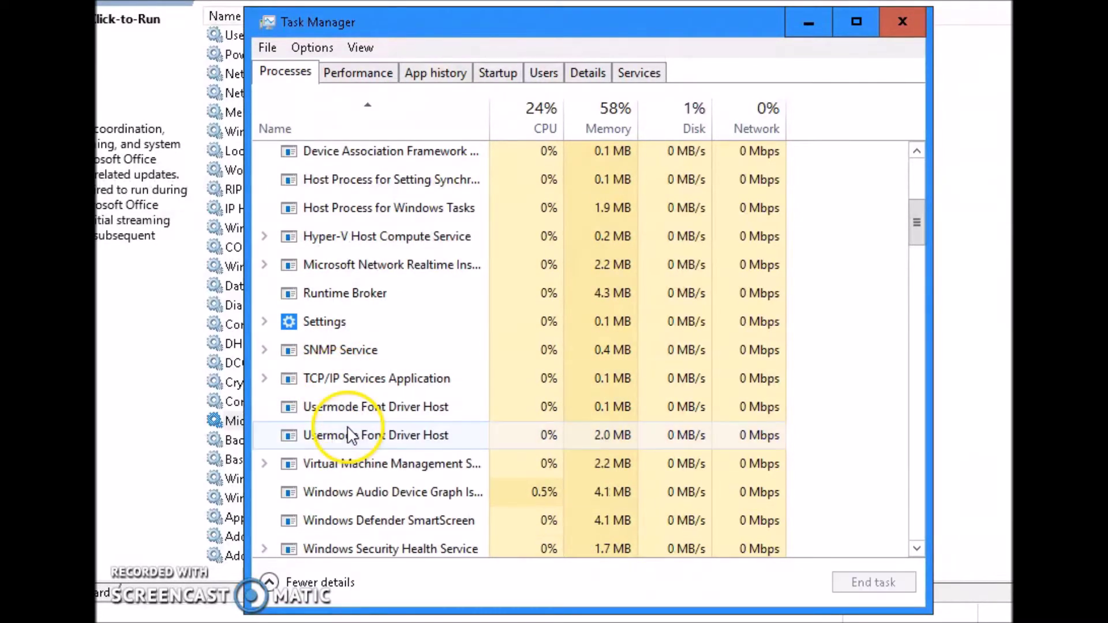
pyautogui.scroll(-3, 347, 427)
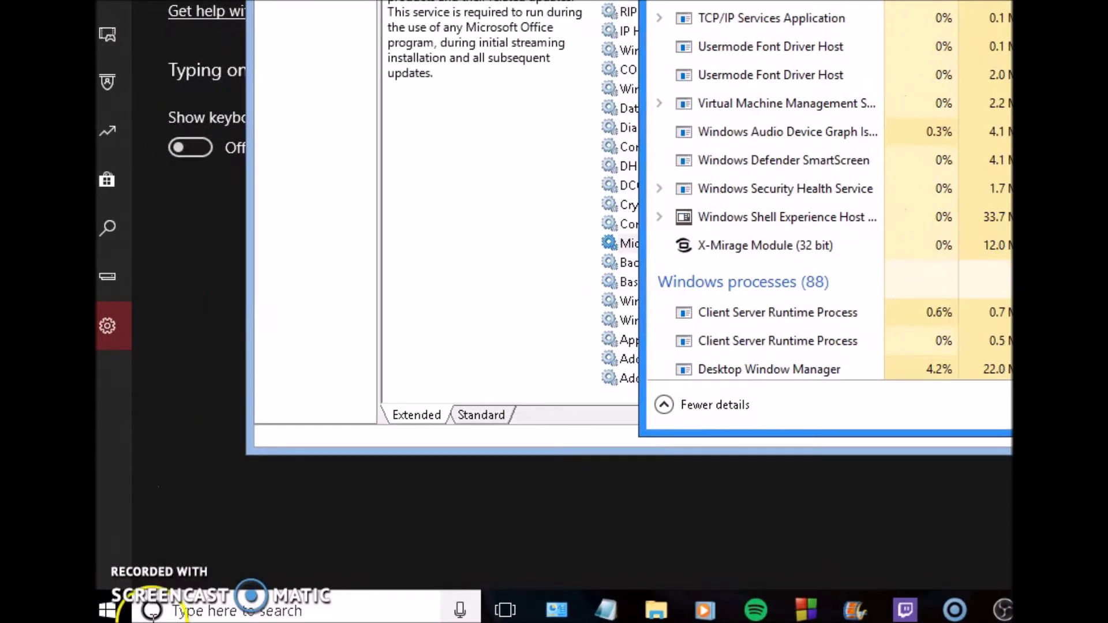
# Search 'system configuration' from the taskbar and open the System Configuration utility.
pyautogui.click(186, 612)
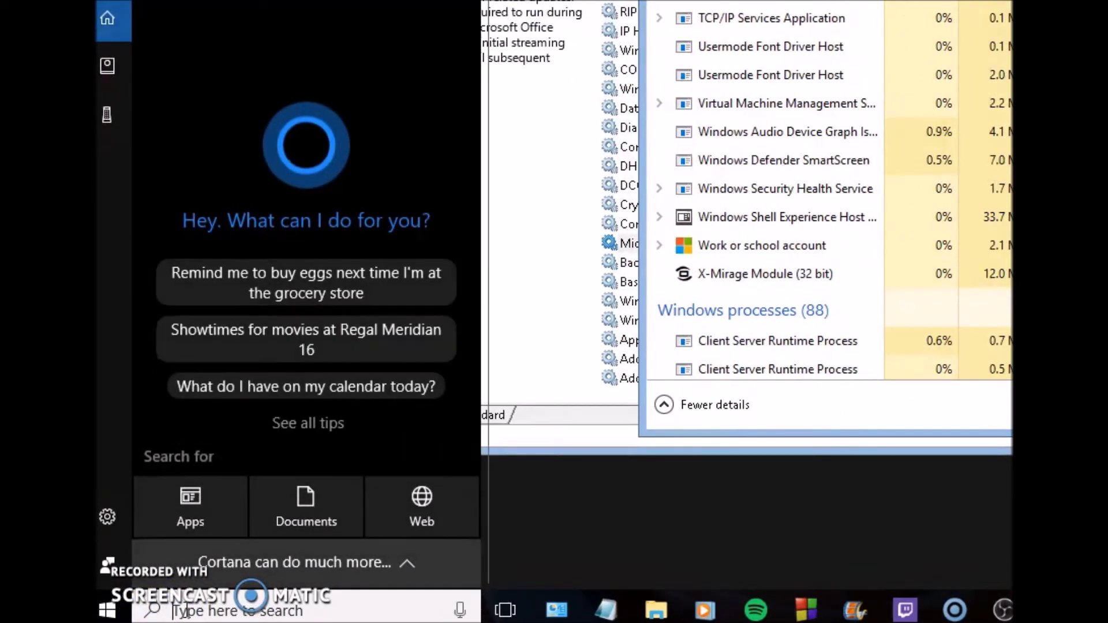
pyautogui.write('system')
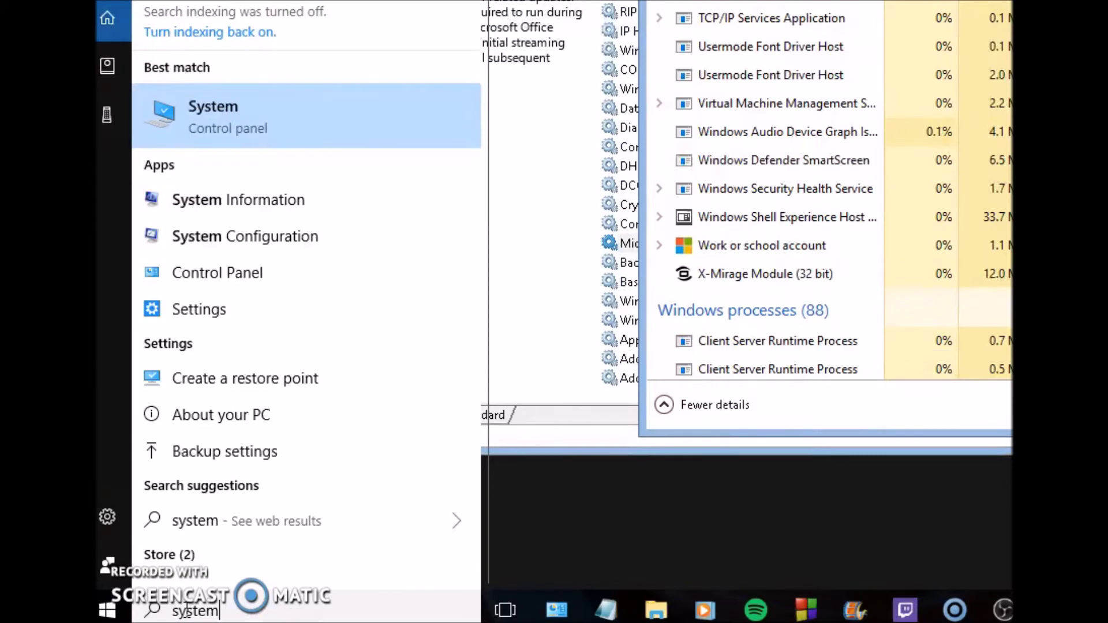
pyautogui.write(' con')
pyautogui.press('Return')
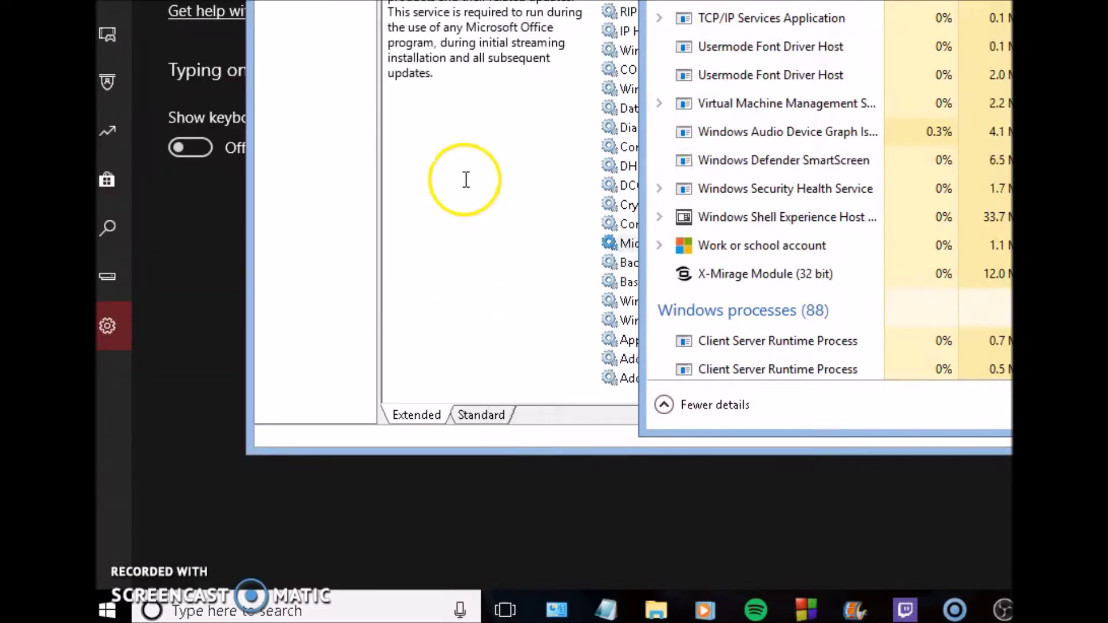
pyautogui.hotkey('alt', 'Tab')
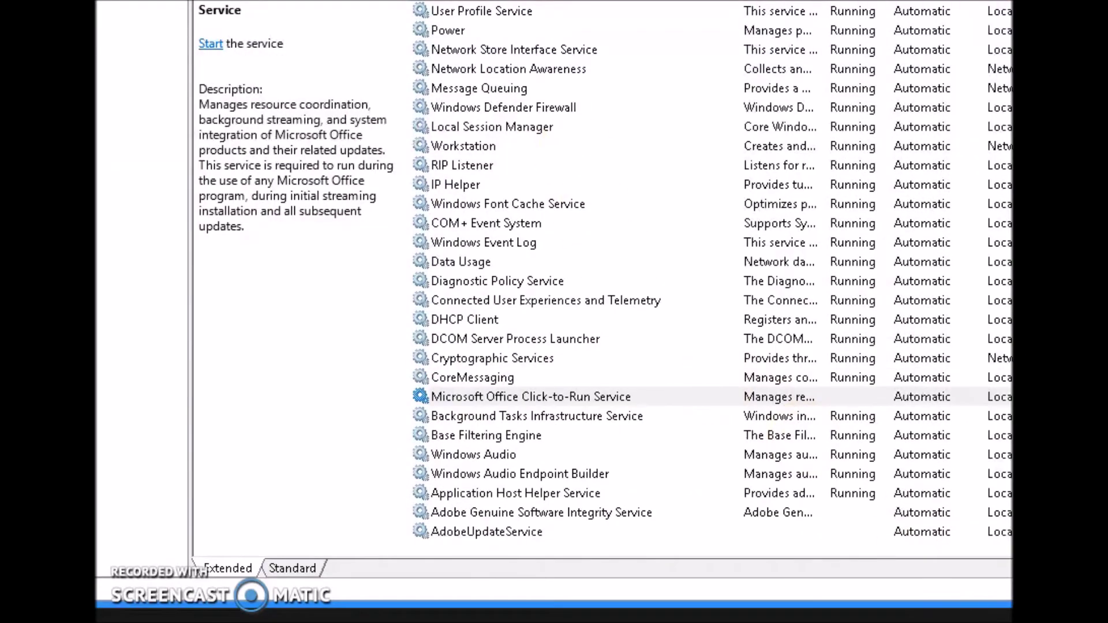
pyautogui.hotkey('alt', 'Tab')
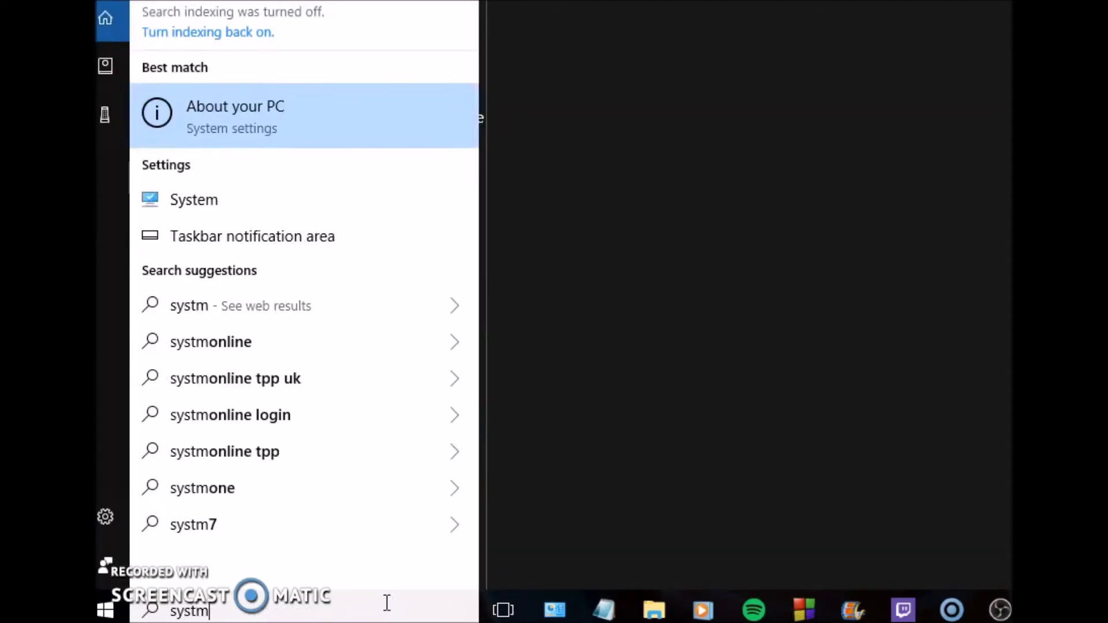
pyautogui.press('BackSpace')
pyautogui.write('em con')
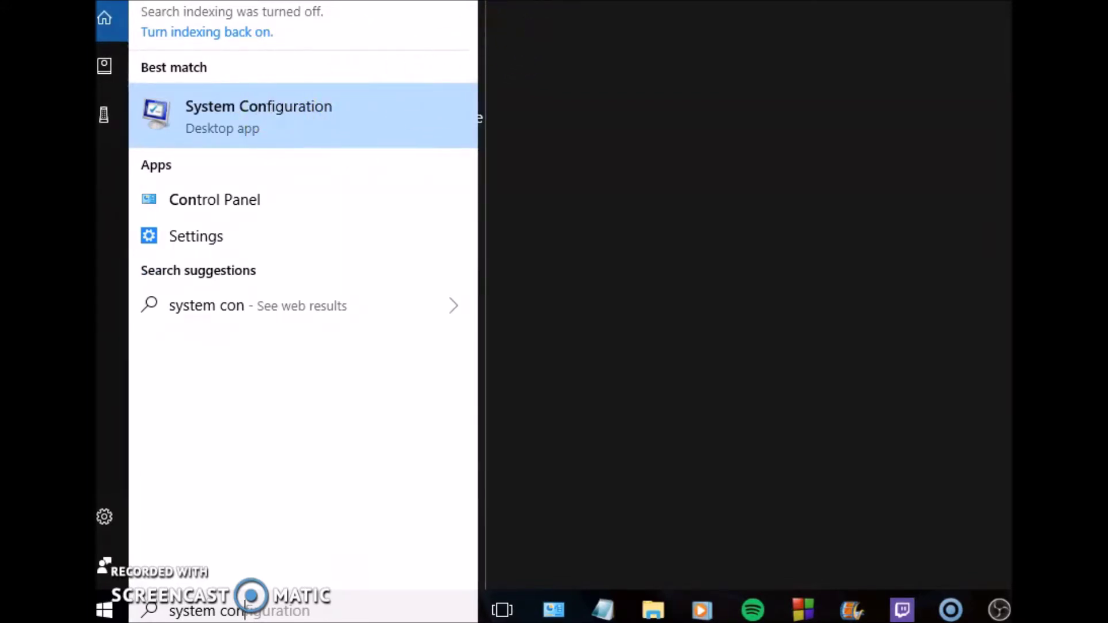
pyautogui.press('Return')
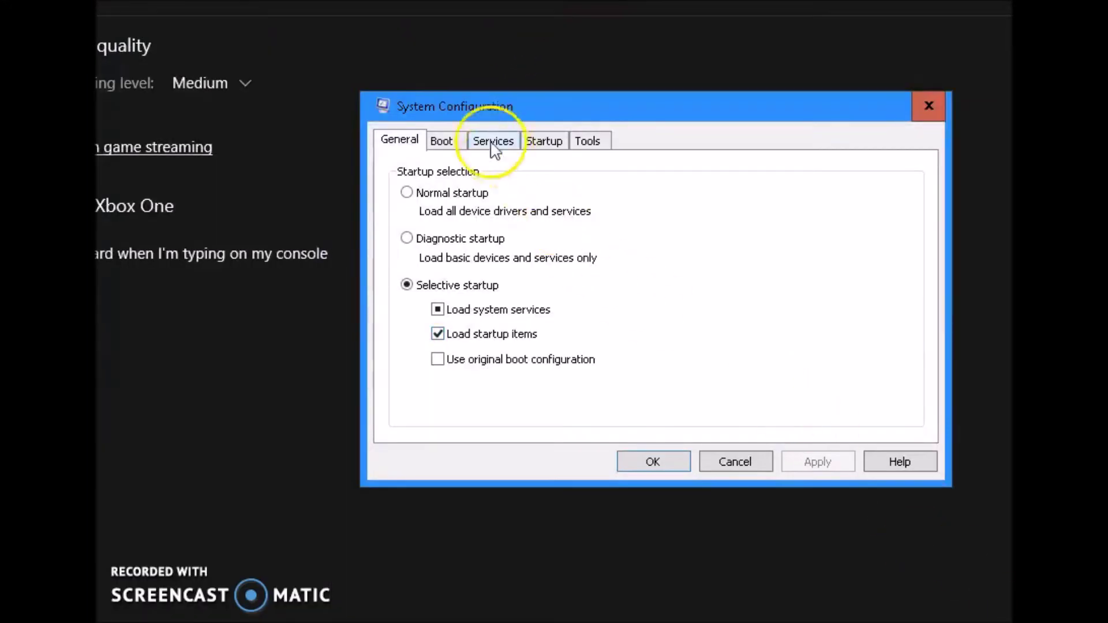
# Reposition System Configuration and open the Boot tab's Advanced options dialog.
pyautogui.moveTo(484, 108); pyautogui.dragTo(462, 106)
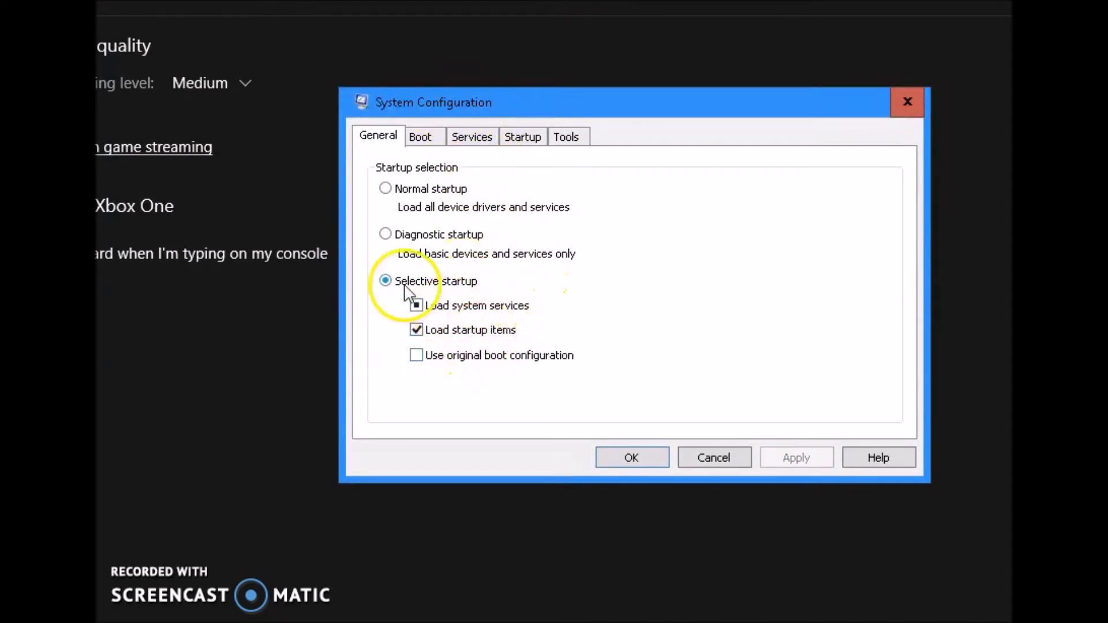
pyautogui.click(421, 139)
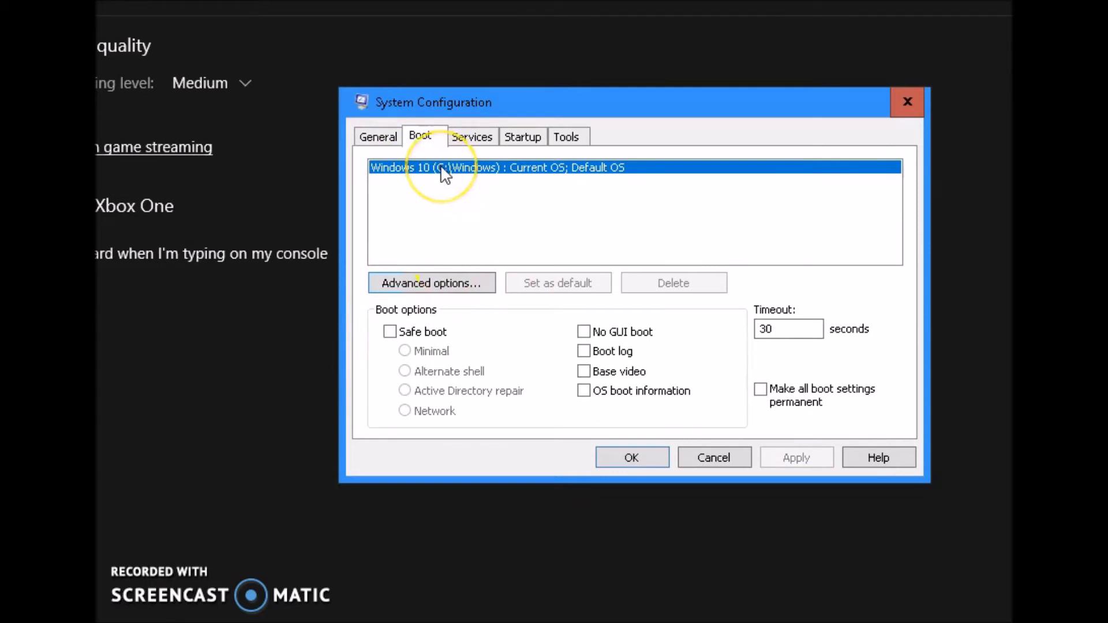
pyautogui.click(474, 288)
# Limit Windows 10 boot to 4 processors in Advanced options, confirm and apply.
pyautogui.click(478, 144)
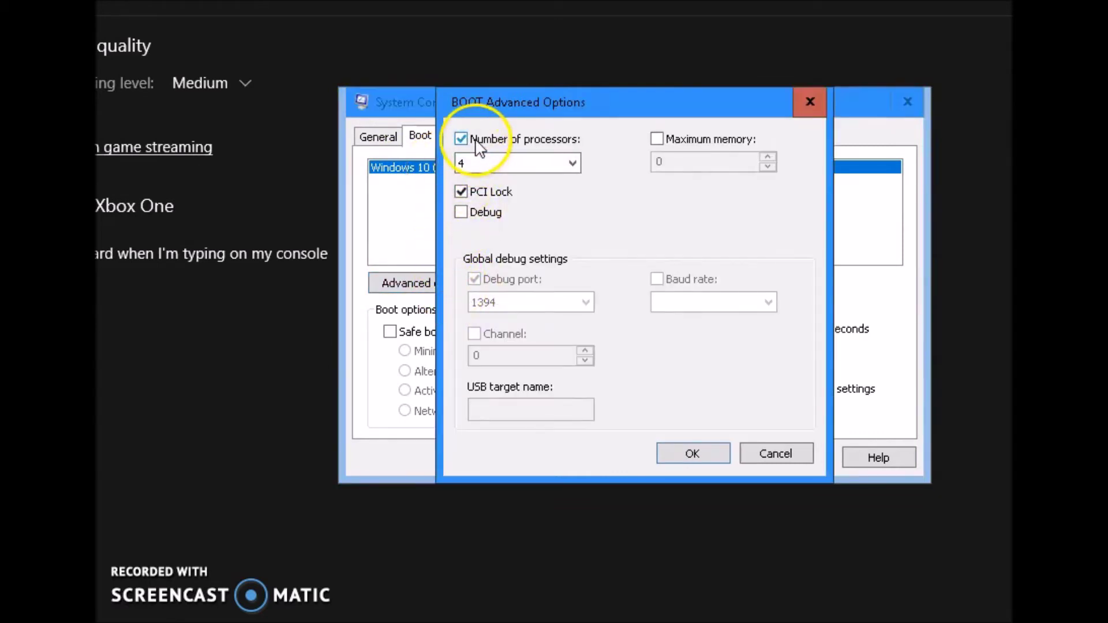
pyautogui.click(503, 165)
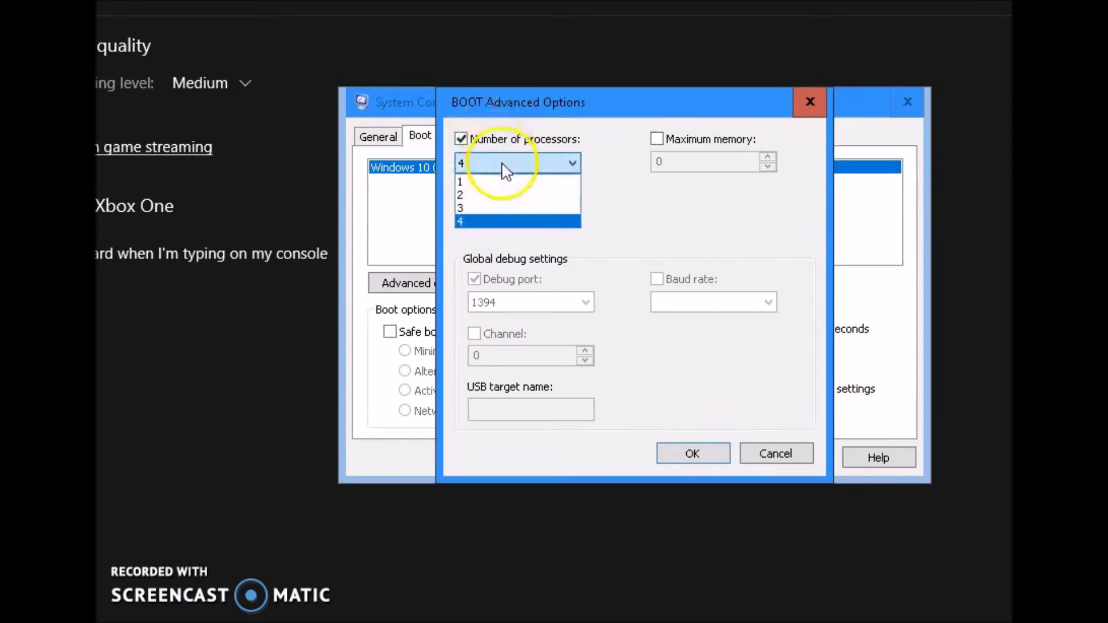
pyautogui.click(488, 222)
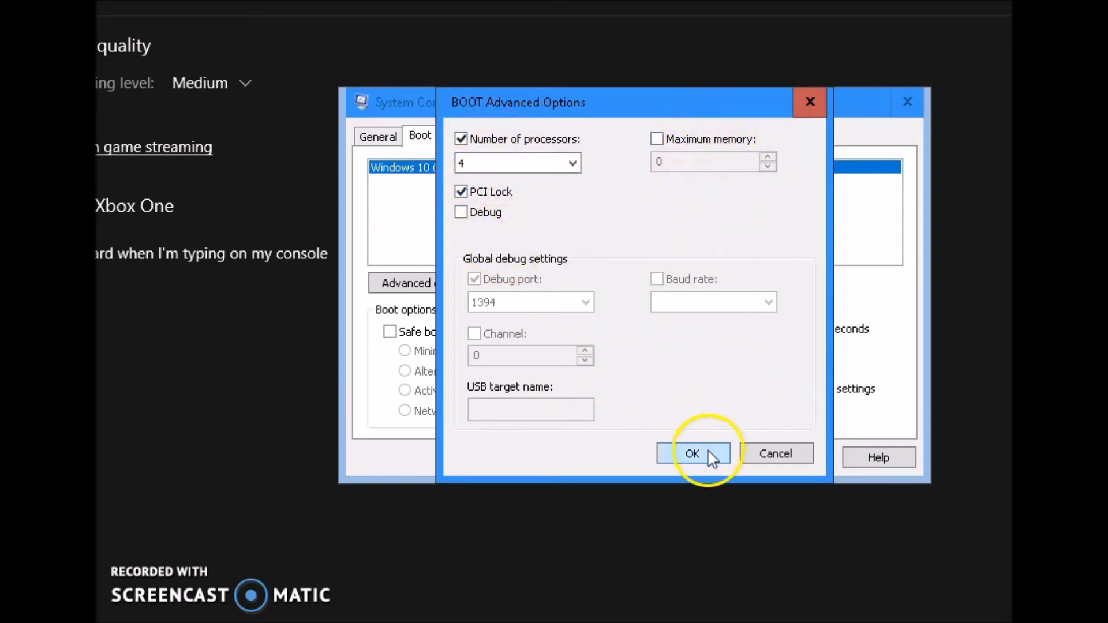
pyautogui.click(692, 453)
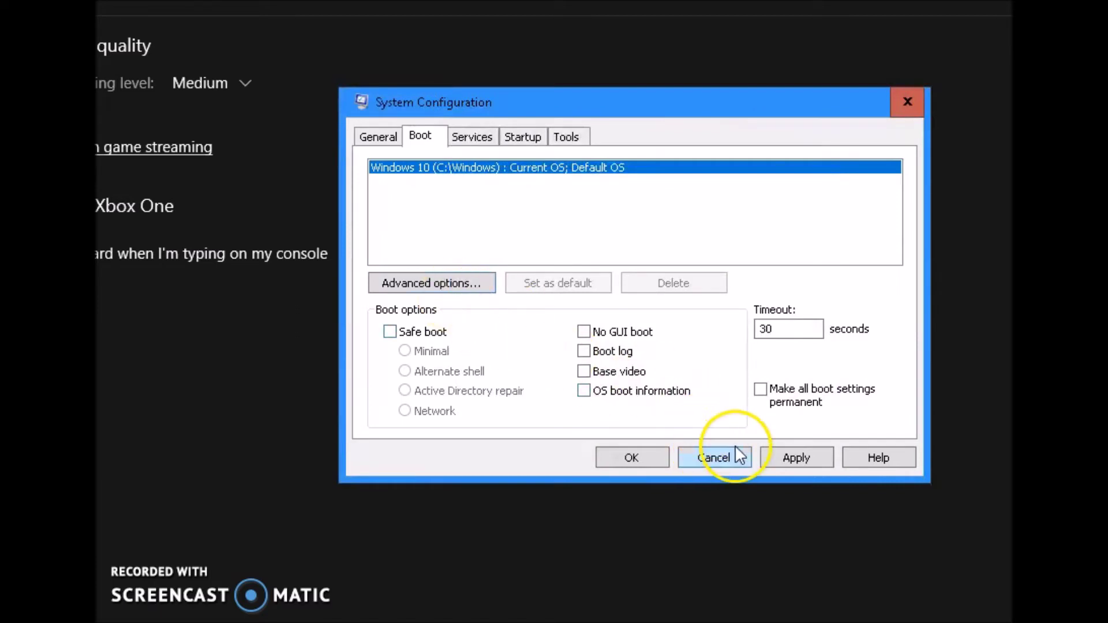
pyautogui.click(787, 461)
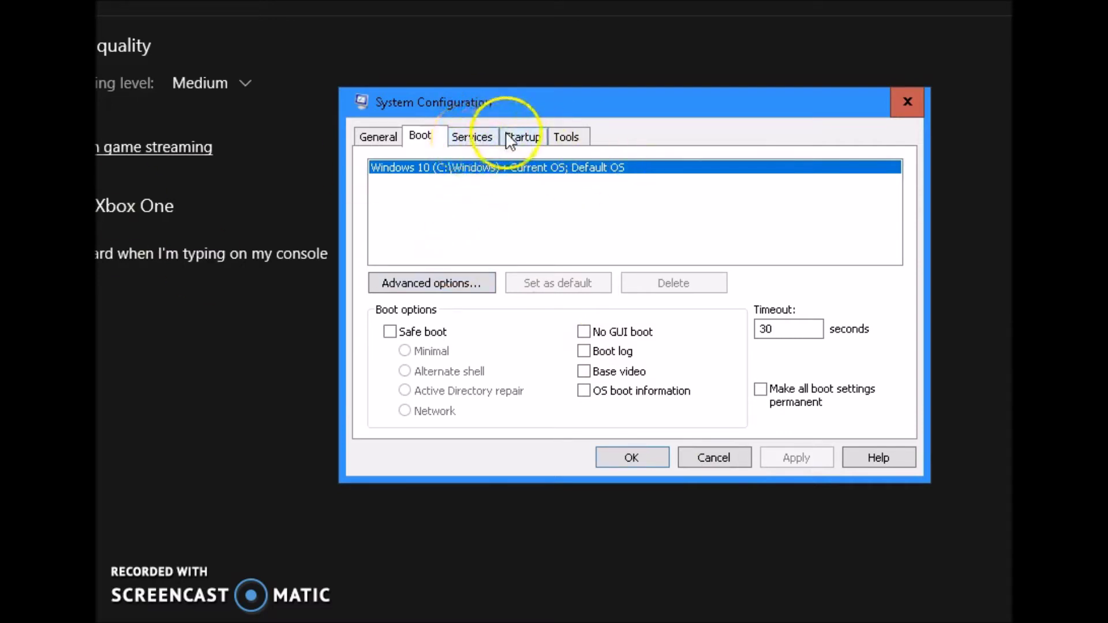
# Select Security and Maintenance under Tools, then close System Configuration with OK.
pyautogui.click(567, 138)
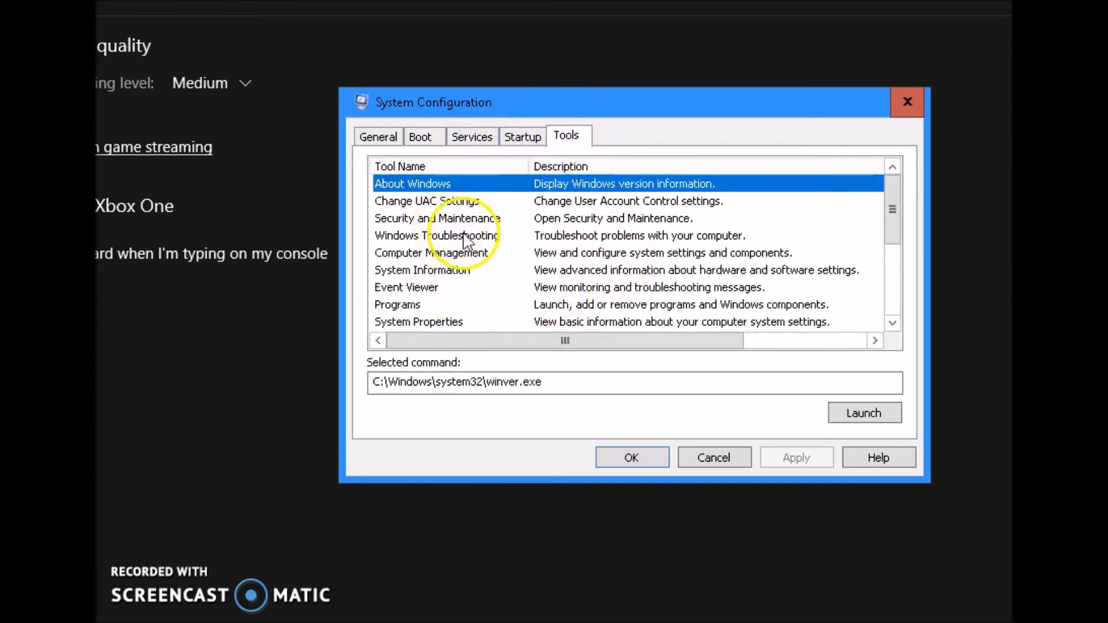
pyautogui.click(508, 220)
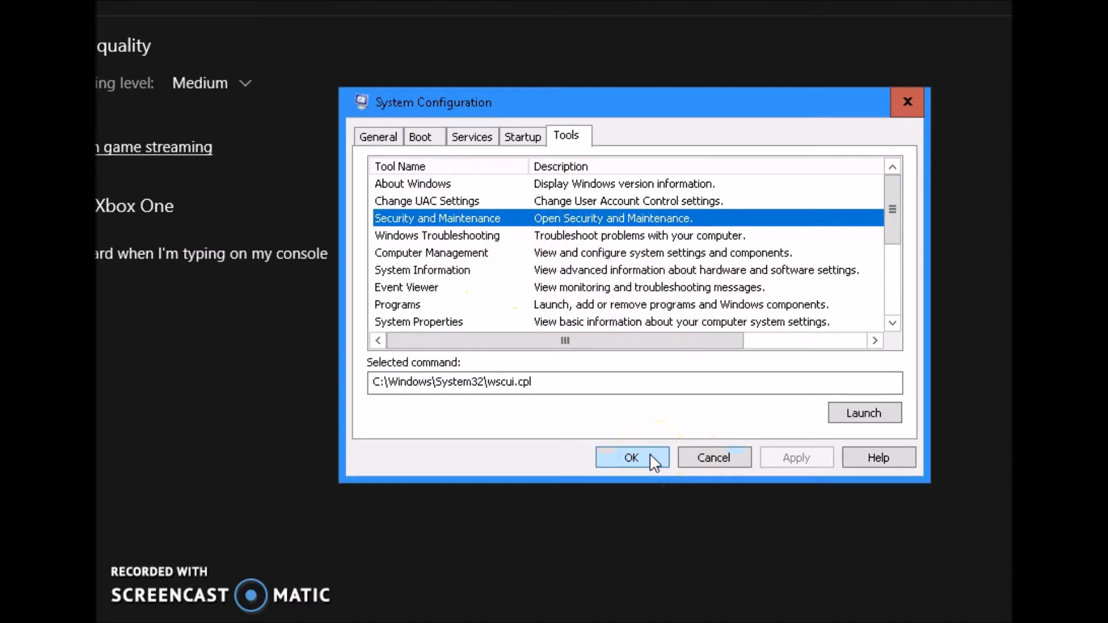
pyautogui.click(616, 458)
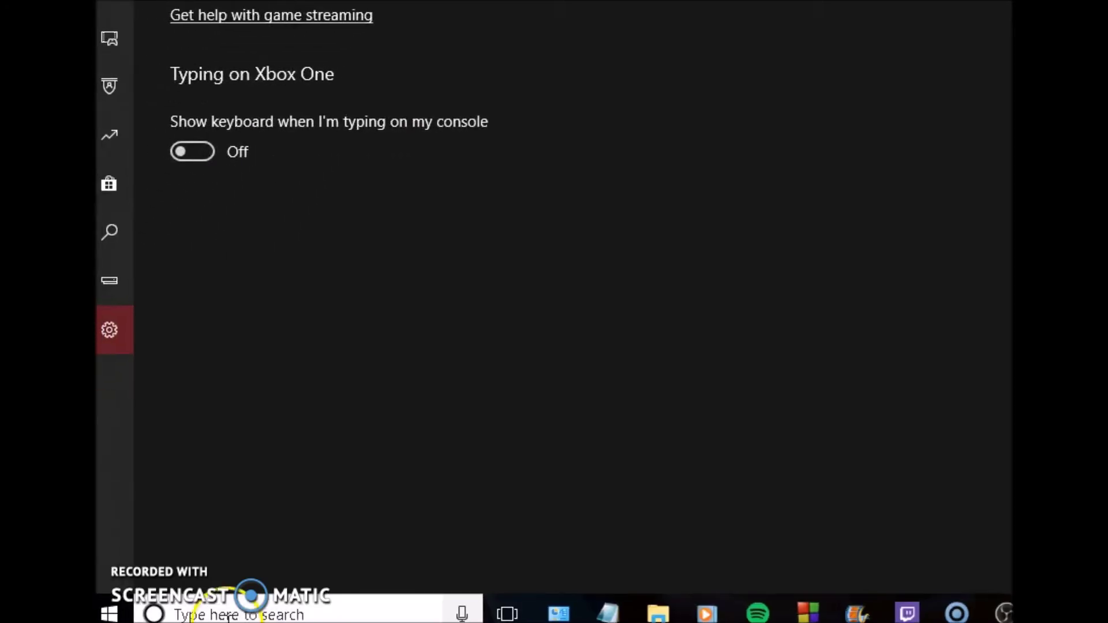
pyautogui.click(225, 614)
# Search %temp% to open the AppData\Local\Temp folder in File Explorer.
pyautogui.write('%t')
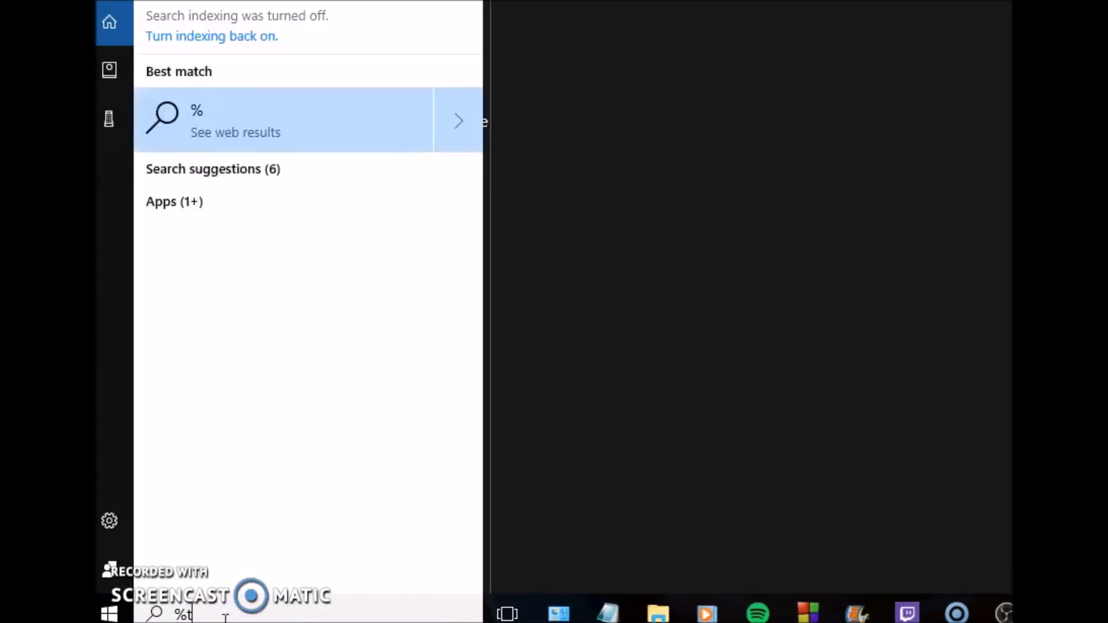
pyautogui.write('emp%')
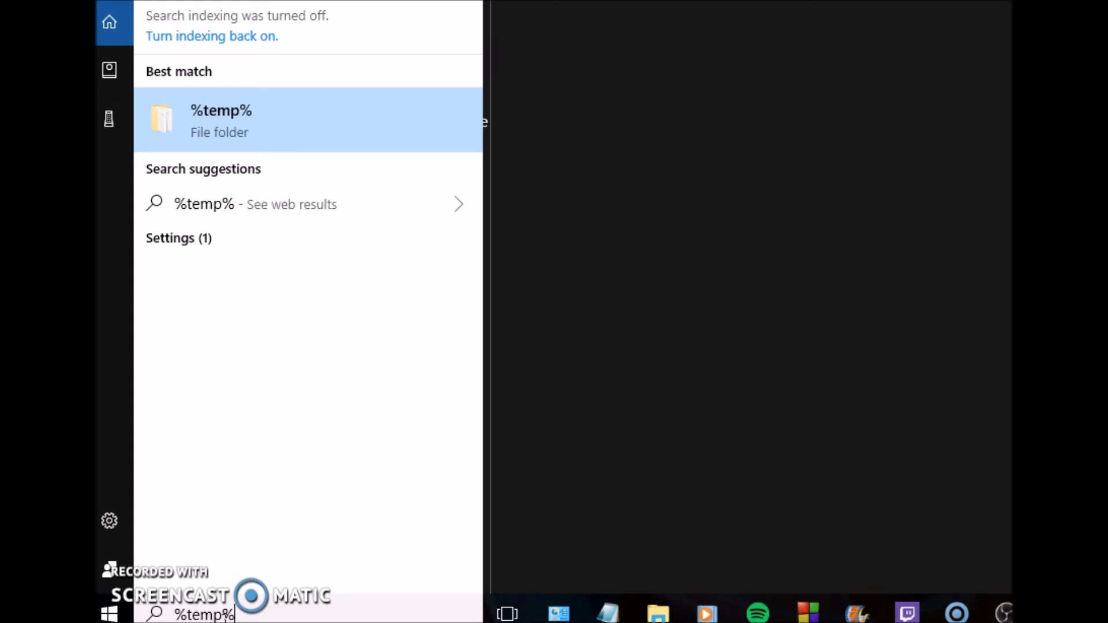
pyautogui.press('Return')
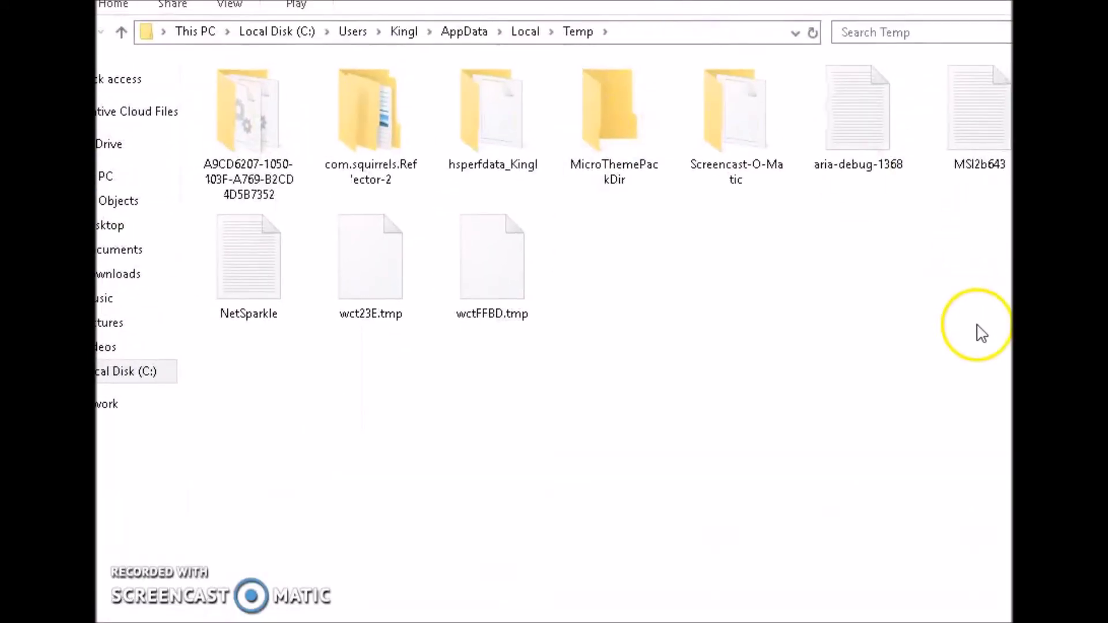
# Select all ten items in the Temp folder and delete them.
pyautogui.moveTo(981, 334); pyautogui.dragTo(290, 122)
pyautogui.rightClick(289, 123)
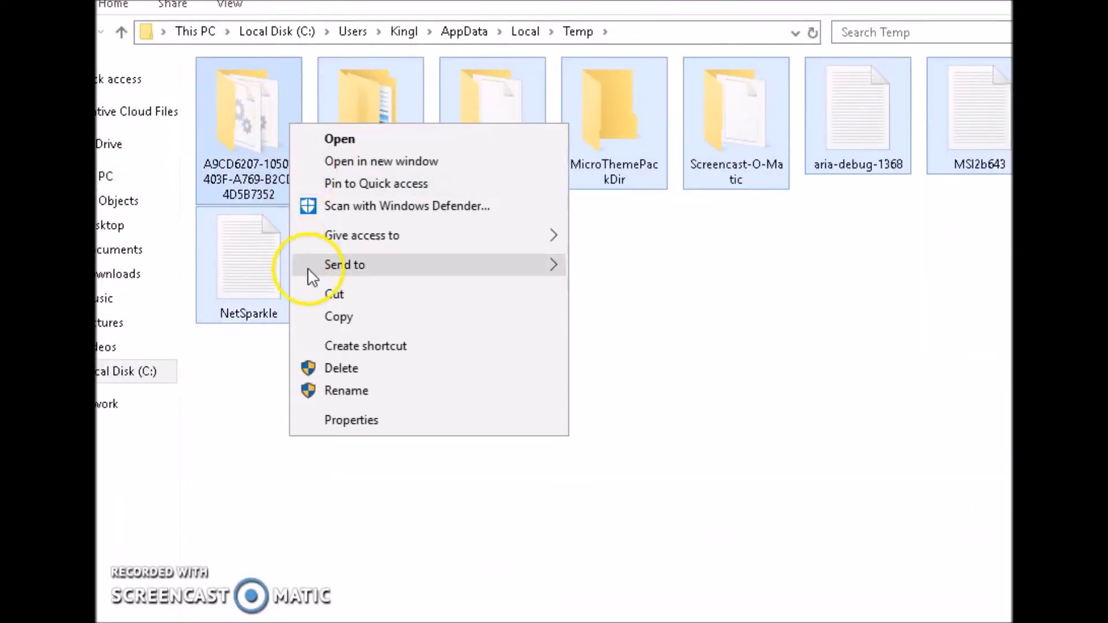
pyautogui.click(353, 368)
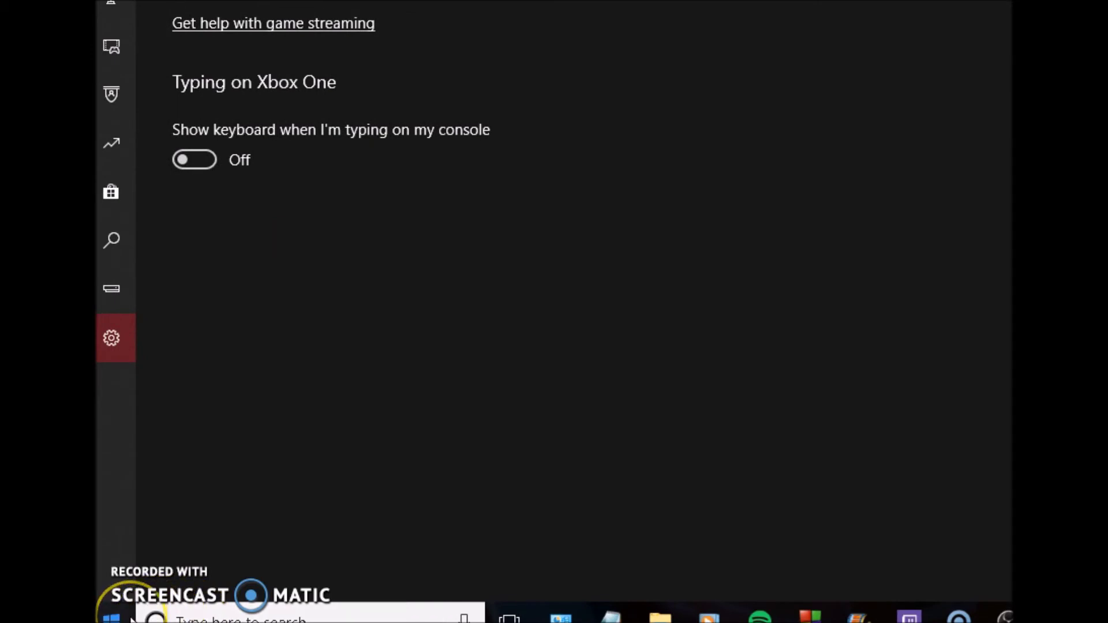
# Open Windows Settings from the Start menu and go to the Gaming category.
pyautogui.click(132, 619)
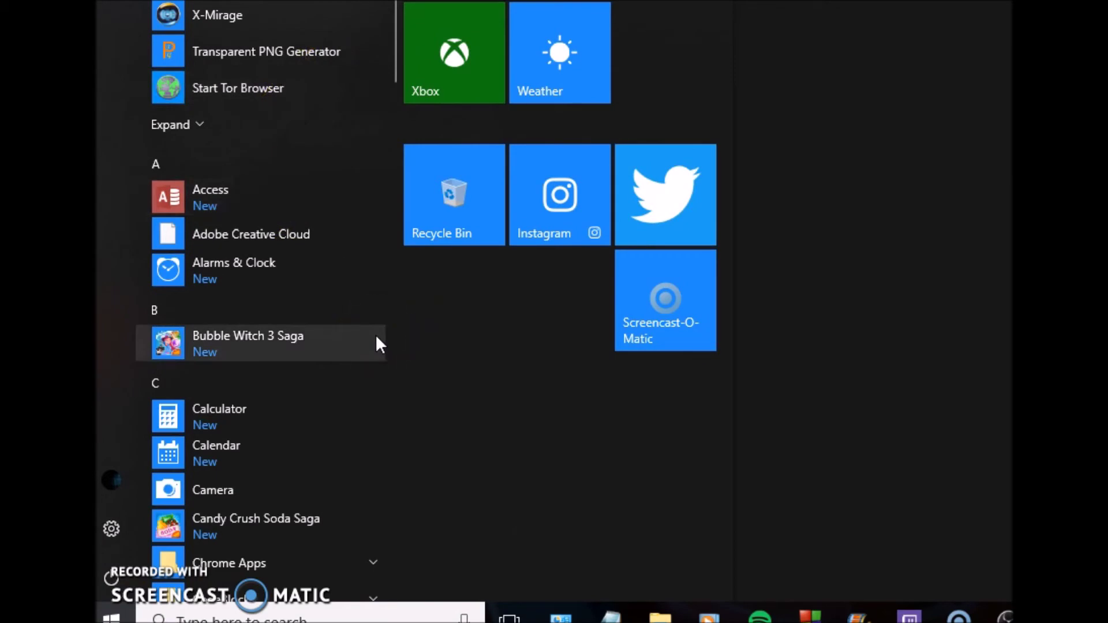
pyautogui.click(113, 513)
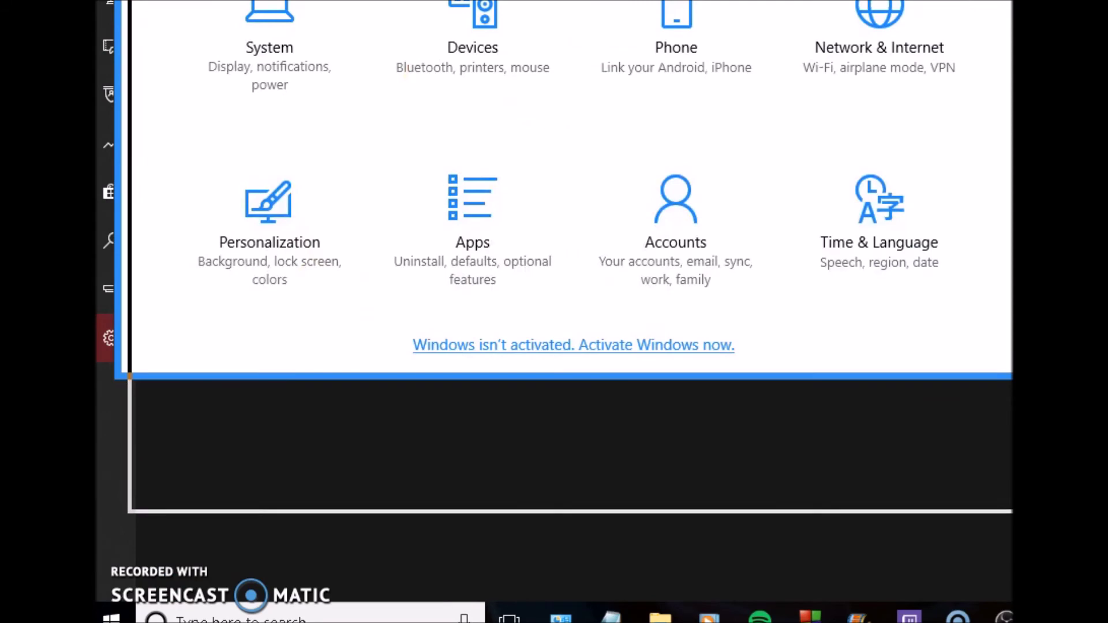
pyautogui.scroll(-3, 534, 176)
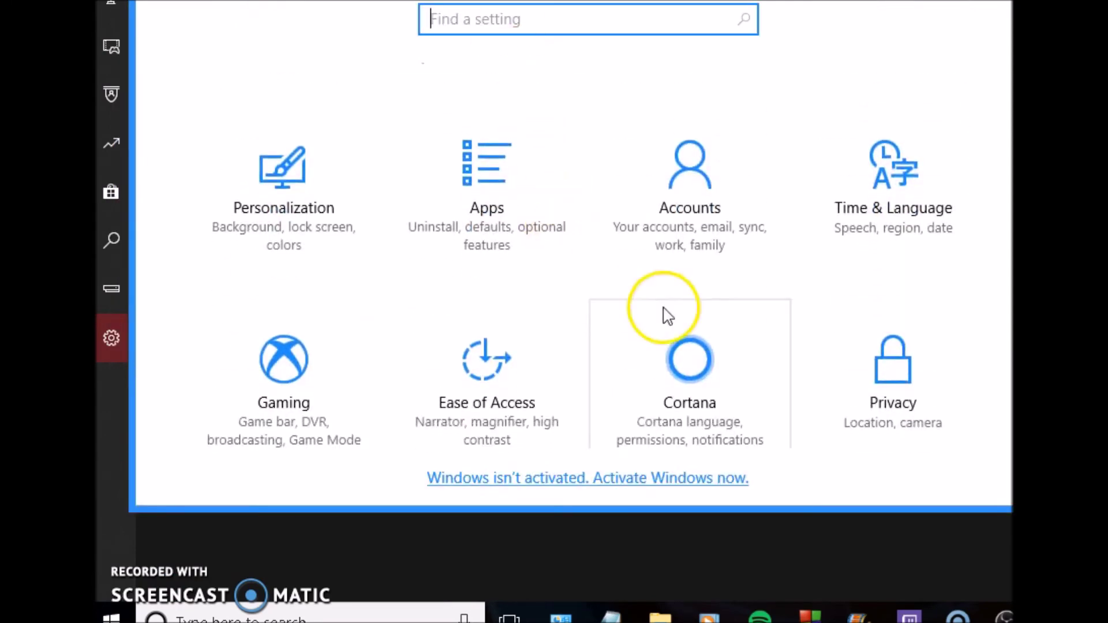
pyautogui.scroll(-3, 635, 334)
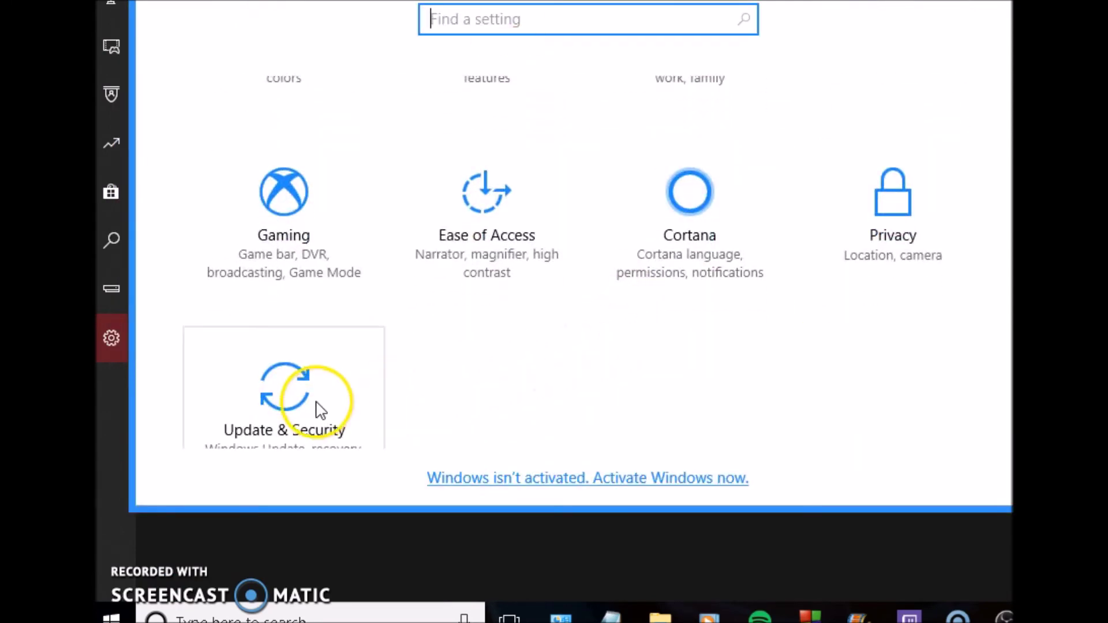
pyautogui.scroll(-2, 321, 410)
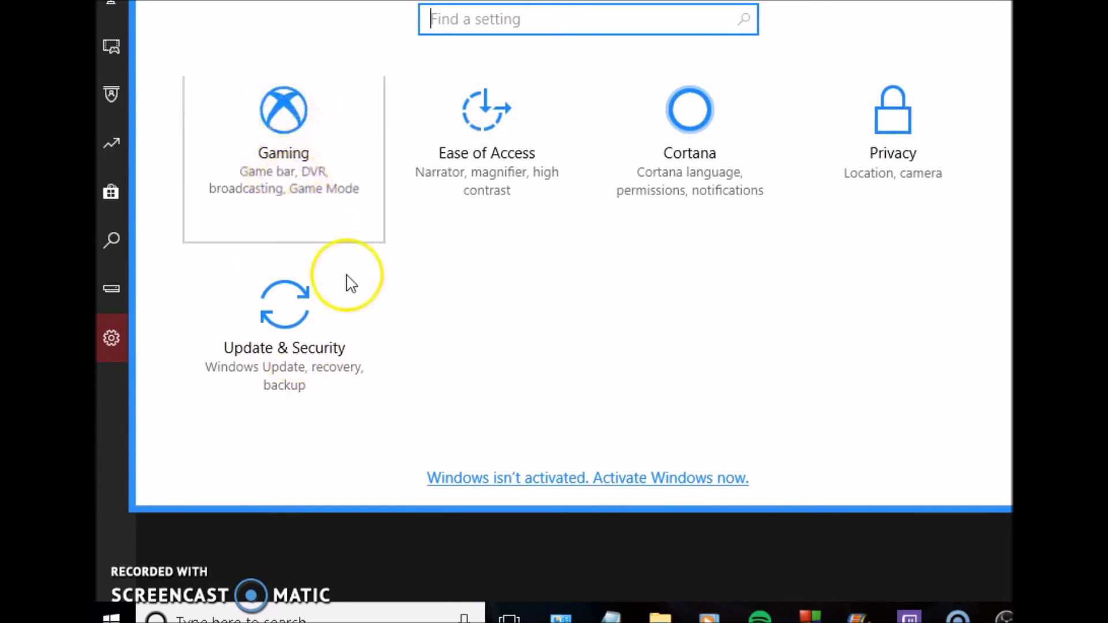
pyautogui.click(369, 219)
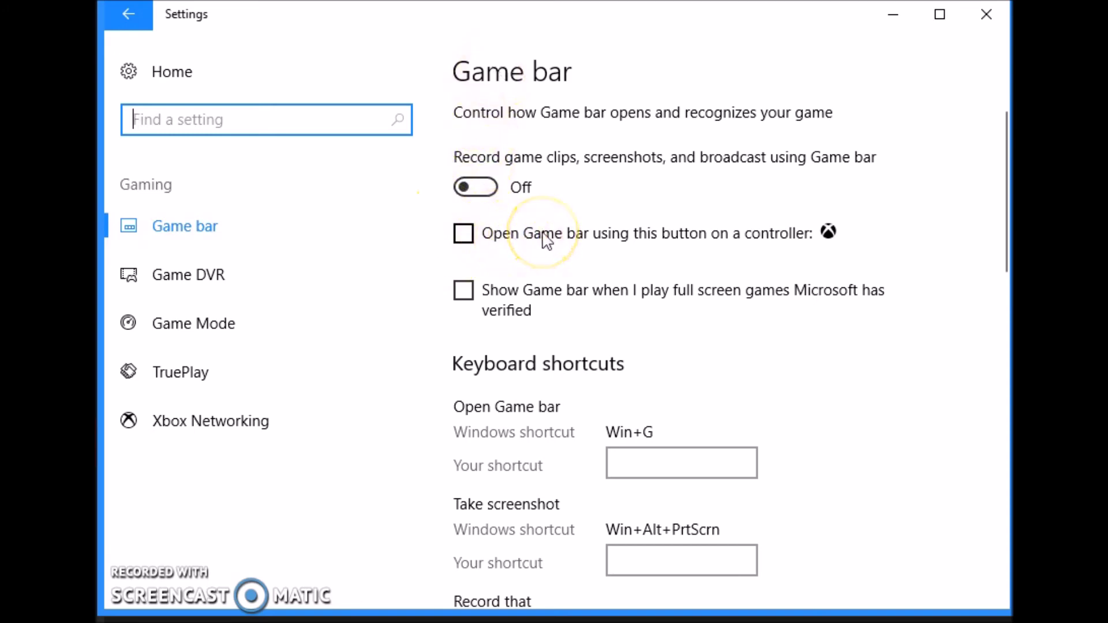
# Confirm the Game bar page's game clip recording is Off, then go to Game DVR.
pyautogui.scroll(-10, 631, 375)
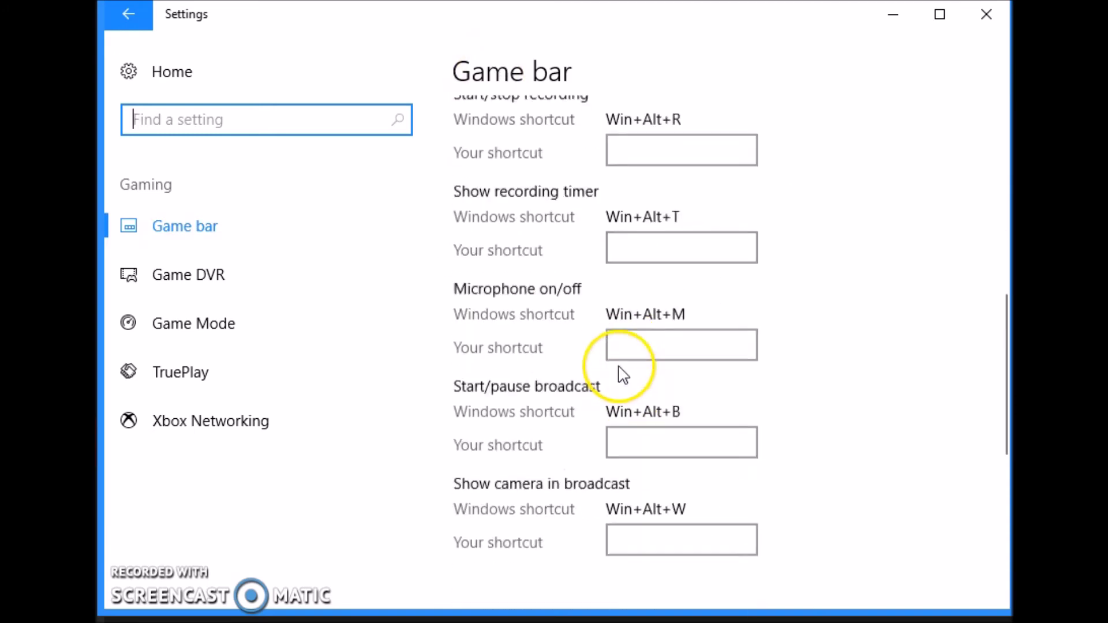
pyautogui.scroll(-5, 621, 374)
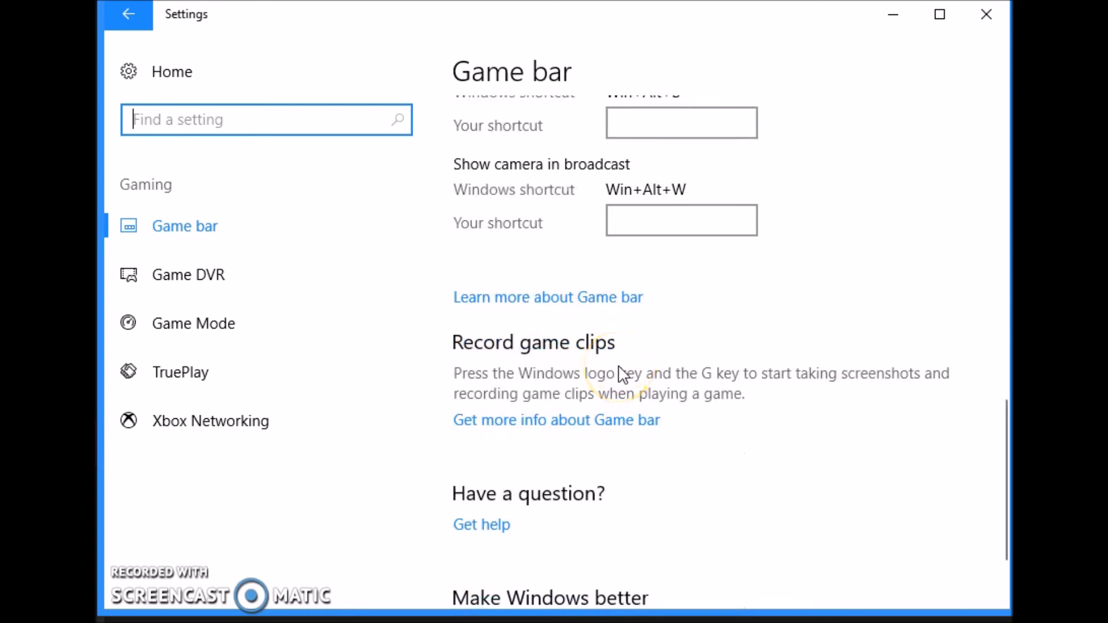
pyautogui.scroll(-2, 596, 389)
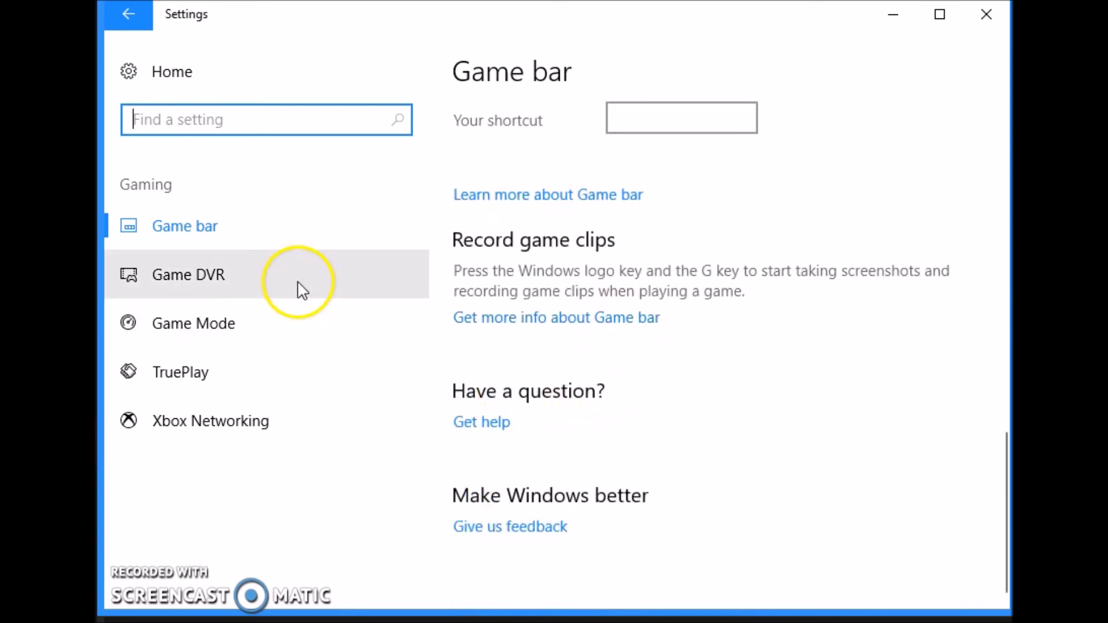
pyautogui.scroll(8, 531, 375)
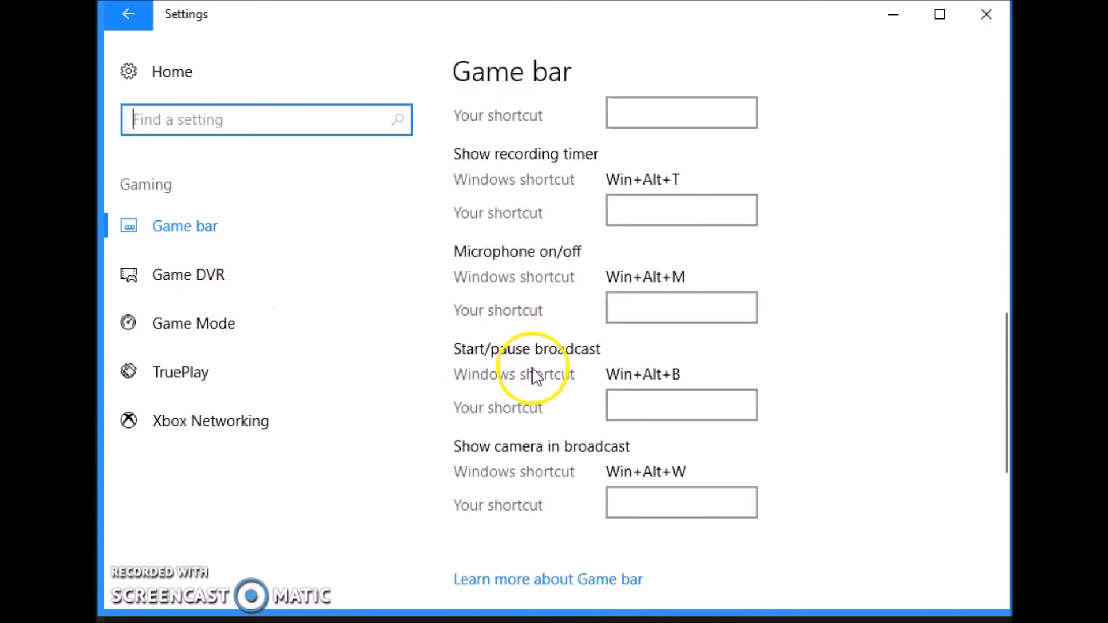
pyautogui.scroll(6, 544, 404)
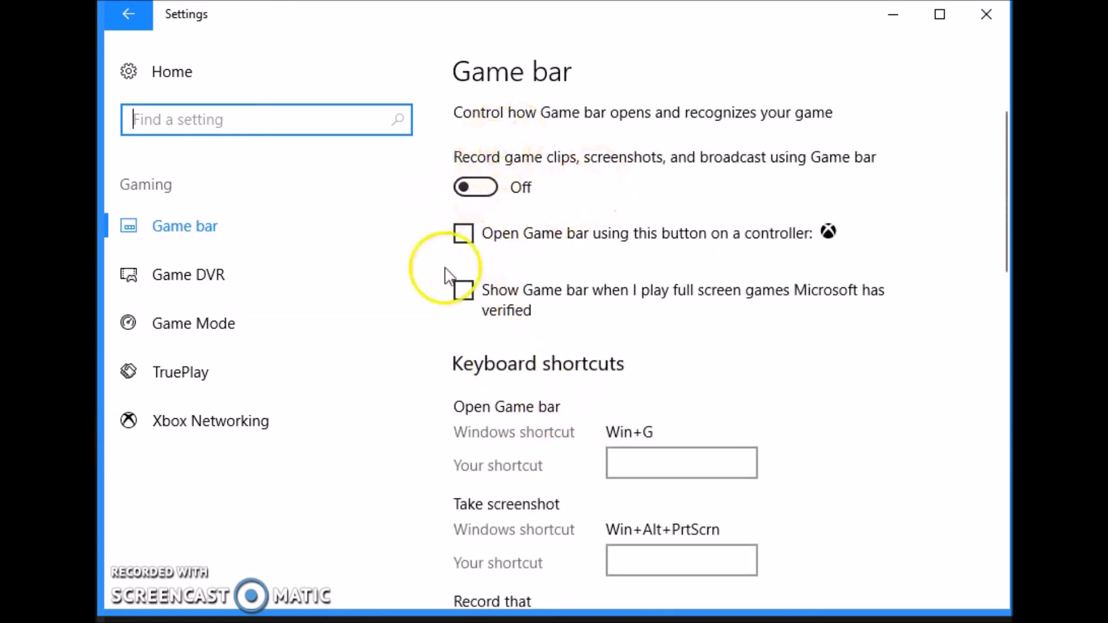
pyautogui.click(246, 294)
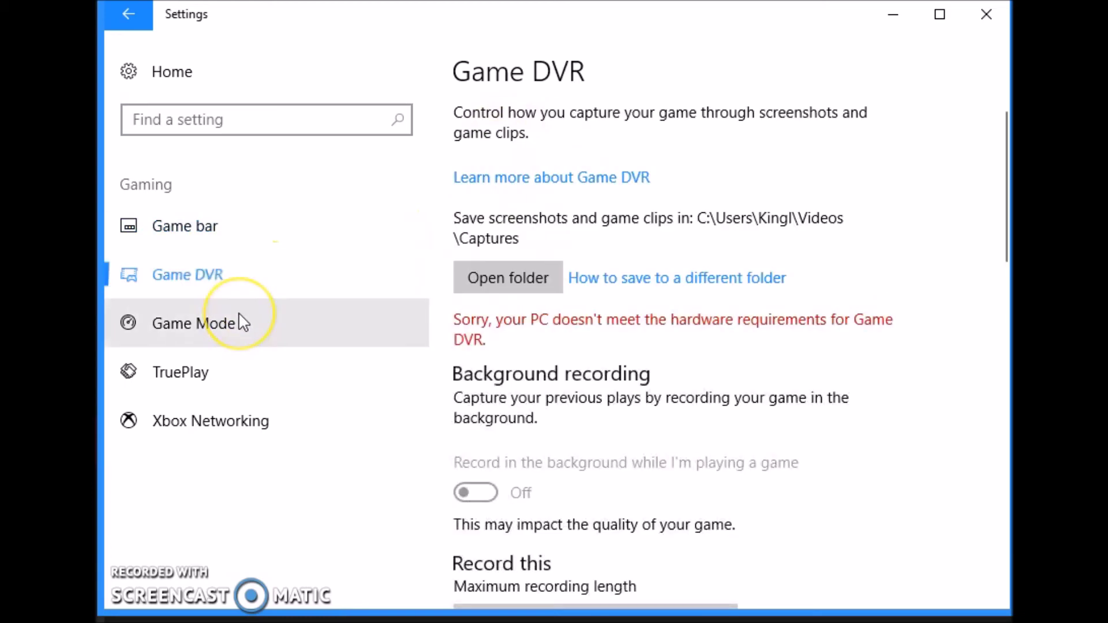
# Review the Game DVR options, then open Game Mode's 'Use Game Mode while gaming' support article.
pyautogui.scroll(-9, 705, 391)
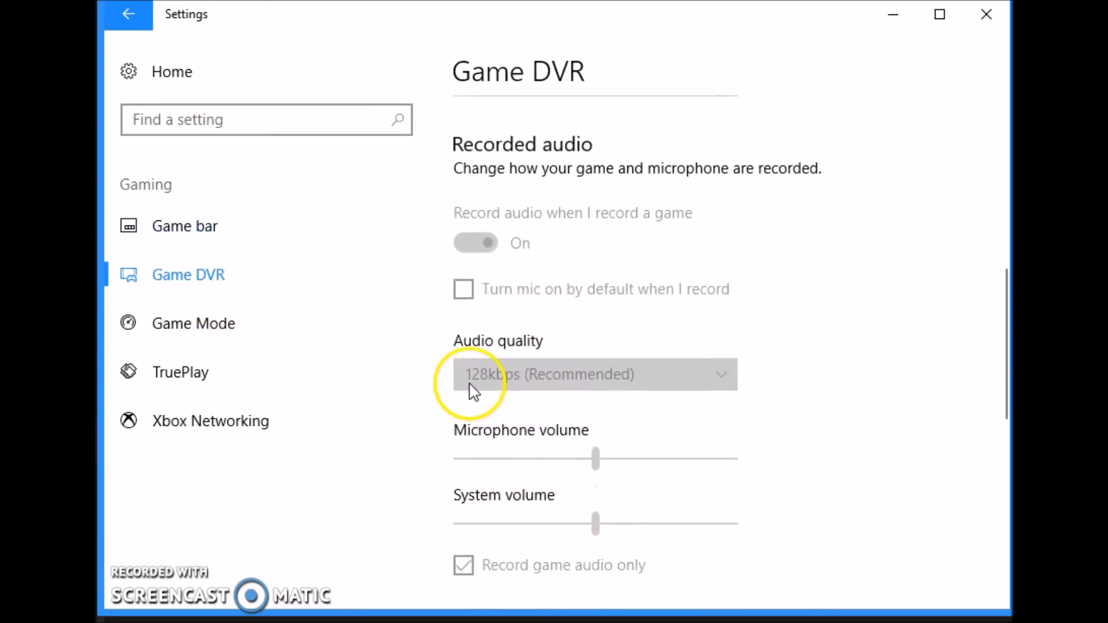
pyautogui.click(245, 328)
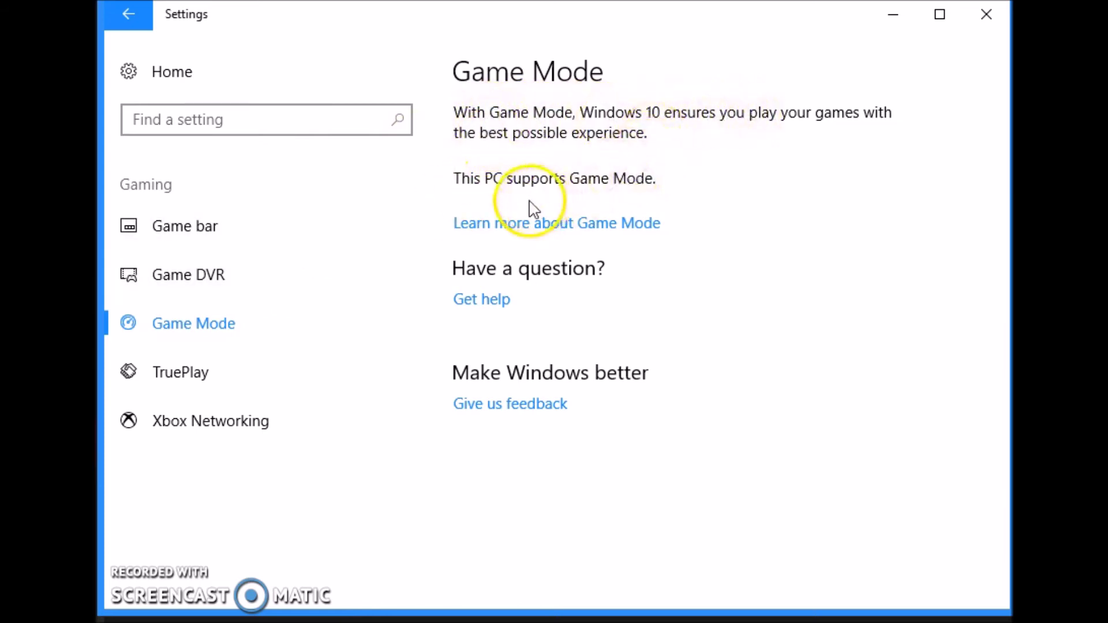
pyautogui.click(545, 240)
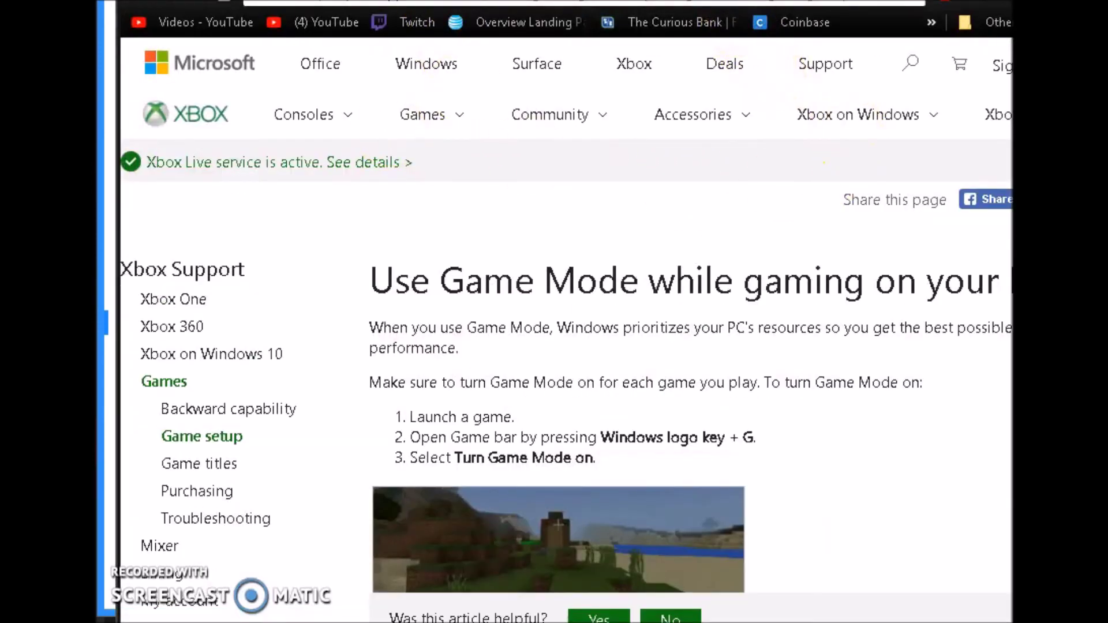
pyautogui.scroll(-2, 664, 95)
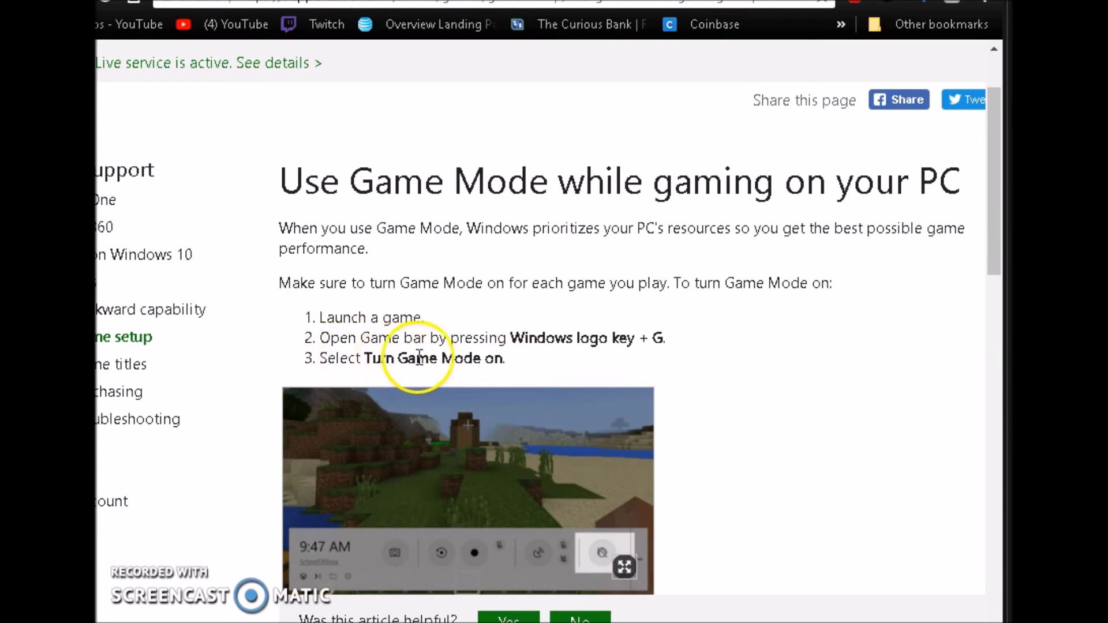
pyautogui.scroll(-10, 468, 376)
pyautogui.scroll(3, 414, 383)
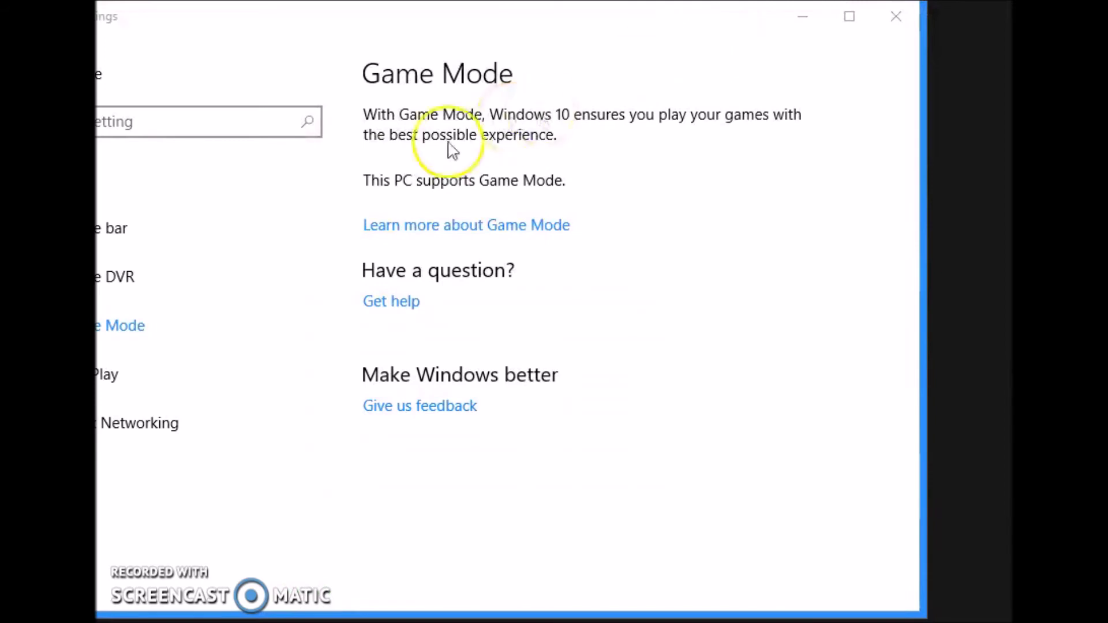
# Turn TruePlay off and verify Xbox Networking shows 65 ms latency with Open NAT.
pyautogui.click(206, 374)
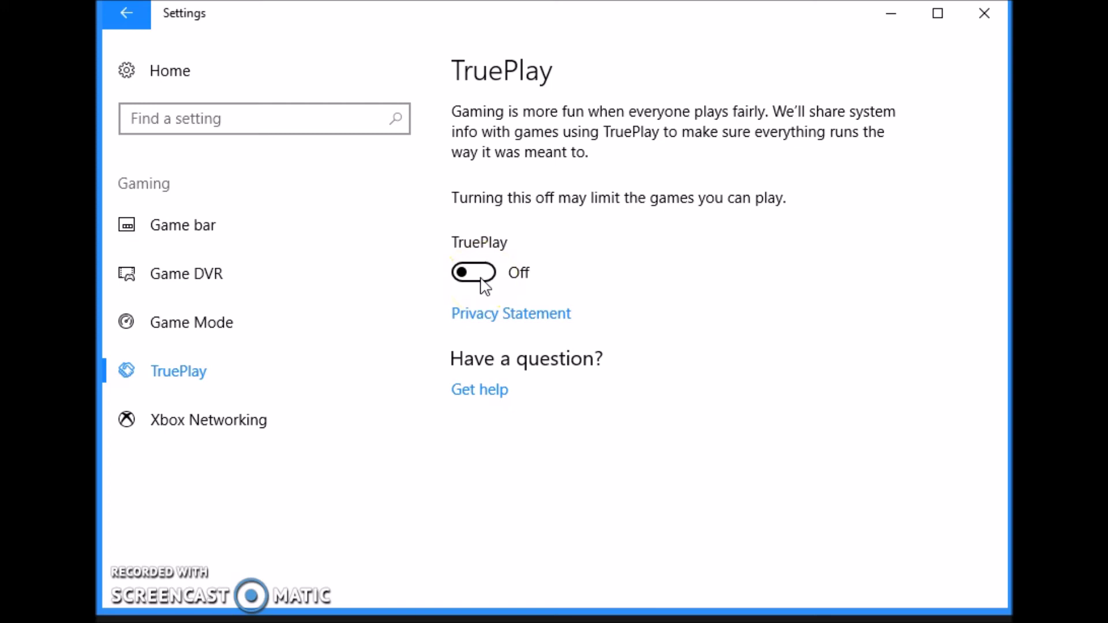
pyautogui.click(209, 421)
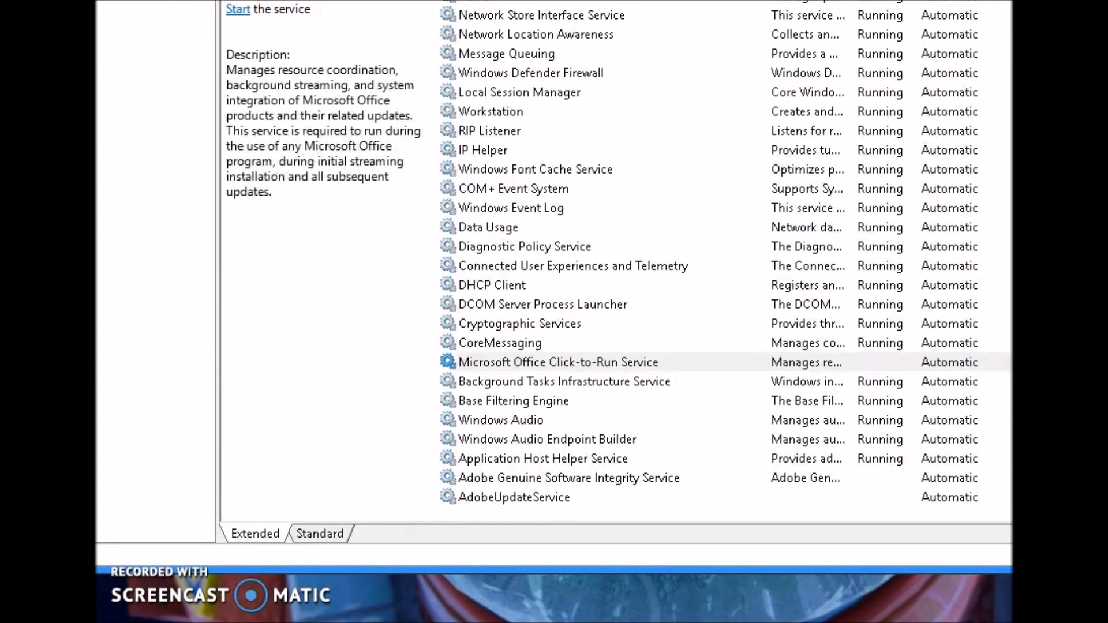
# Move the Recycle Bin icon higher on the desktop.
pyautogui.moveTo(447, 606); pyautogui.dragTo(366, 622)
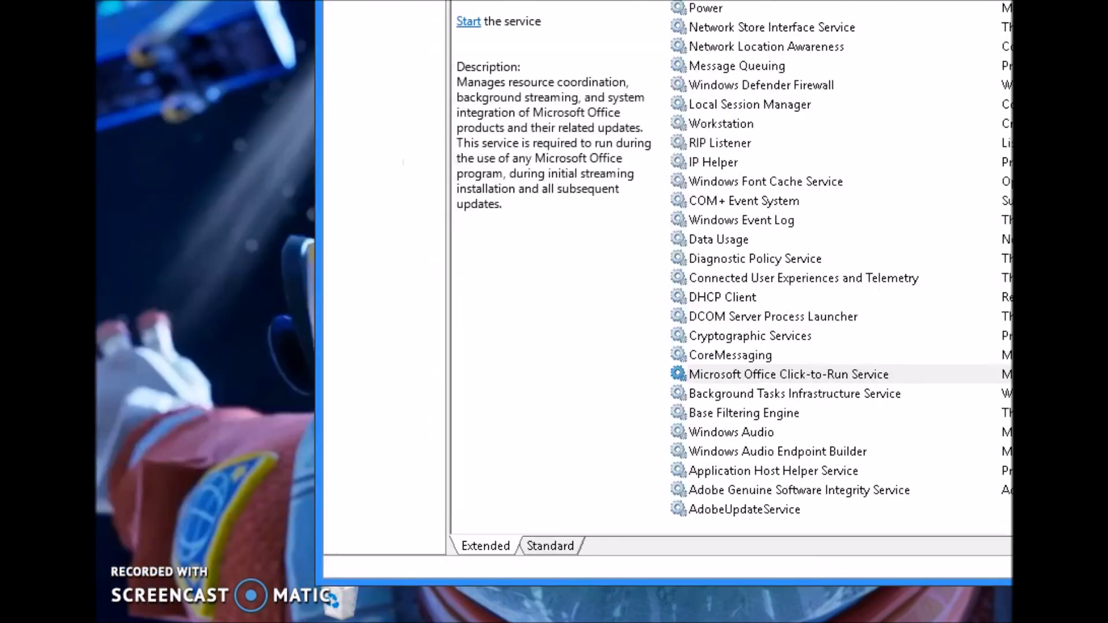
pyautogui.moveTo(568, 355); pyautogui.dragTo(193, 211)
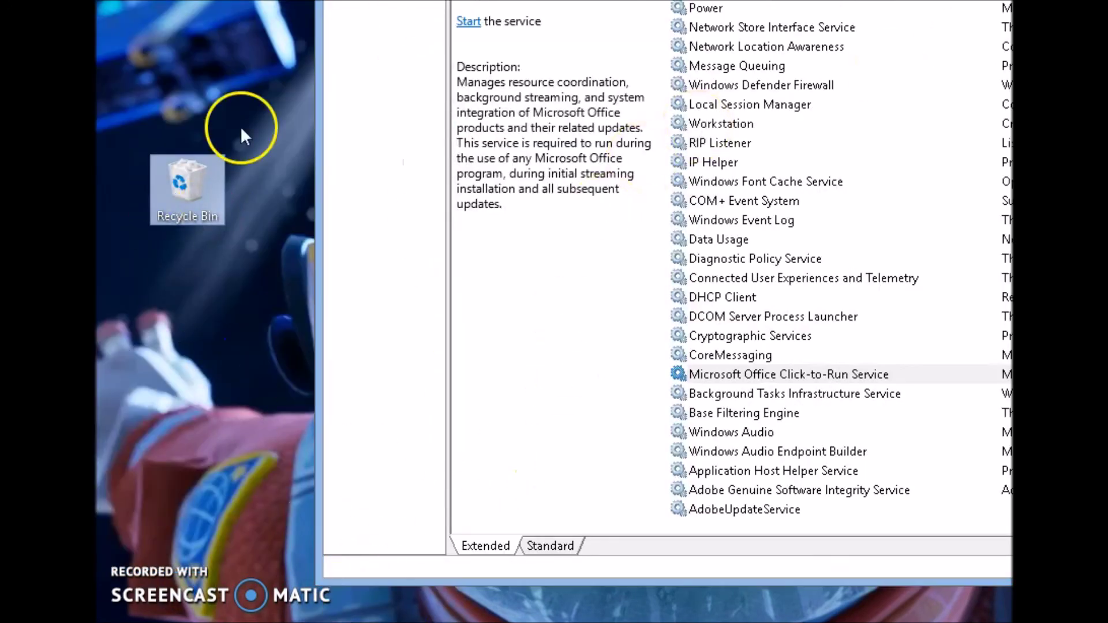
pyautogui.rightClick(167, 178)
pyautogui.click(199, 164)
# Empty the Recycle Bin, confirming deletion and granting administrator permission for all 156 items.
pyautogui.rightClick(199, 161)
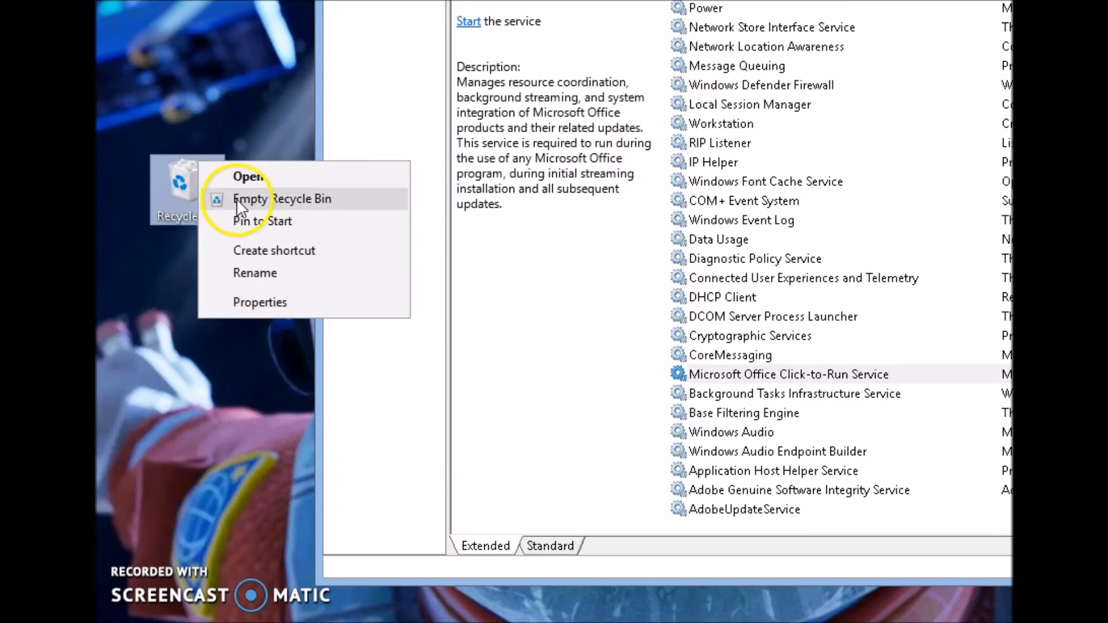
pyautogui.click(237, 199)
pyautogui.click(705, 286)
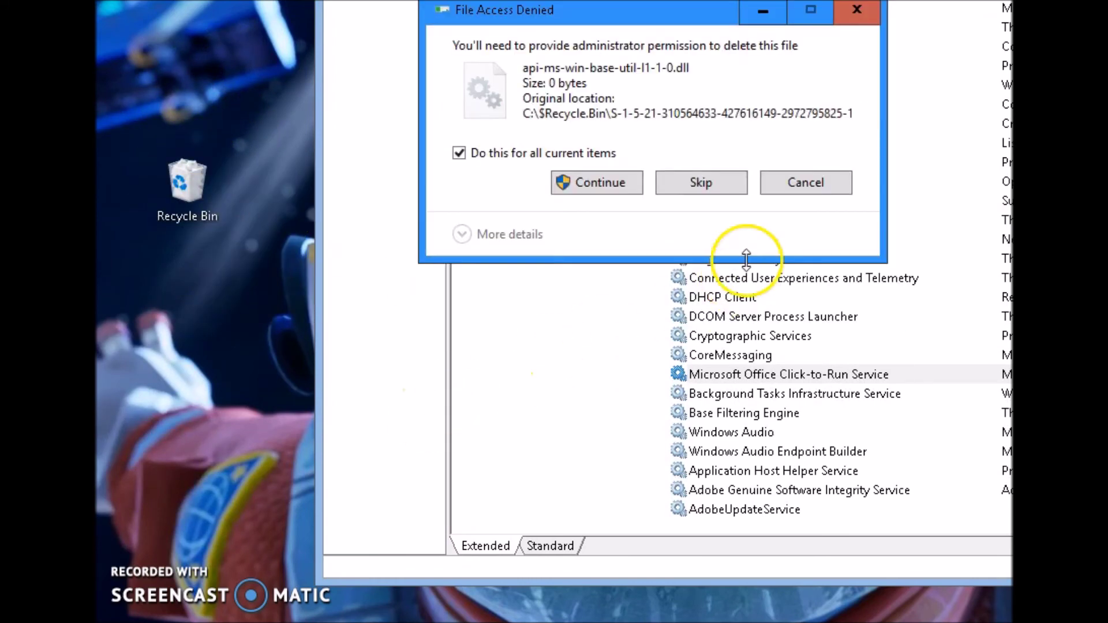
pyautogui.click(626, 188)
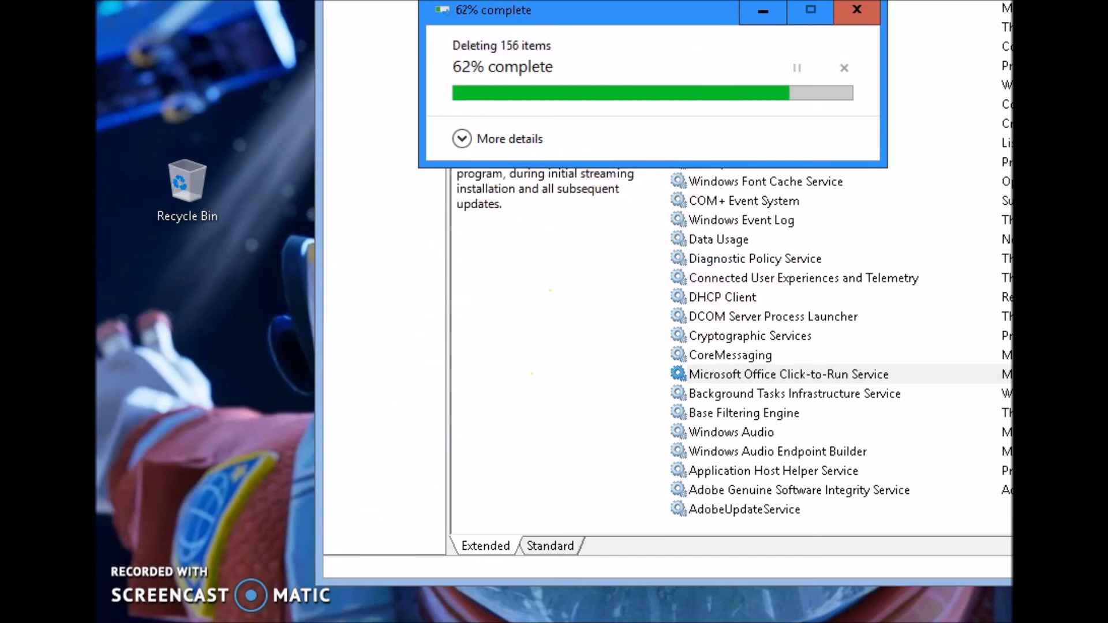